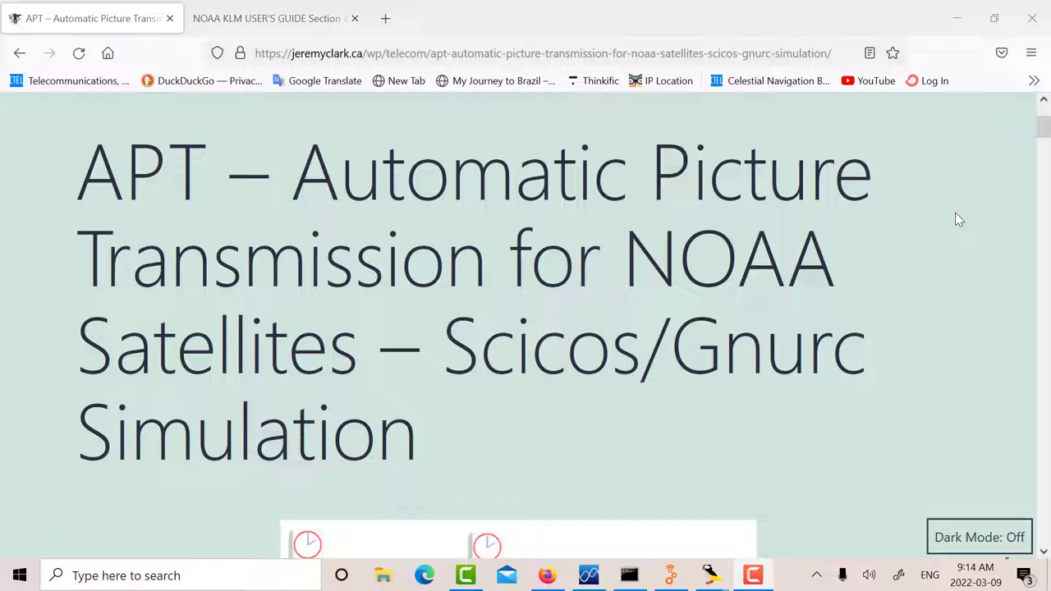
# - Scroll the NOAA KLM guide past the frame and line format figures to Figure 4.2.3-3
pyautogui.click(293, 24)
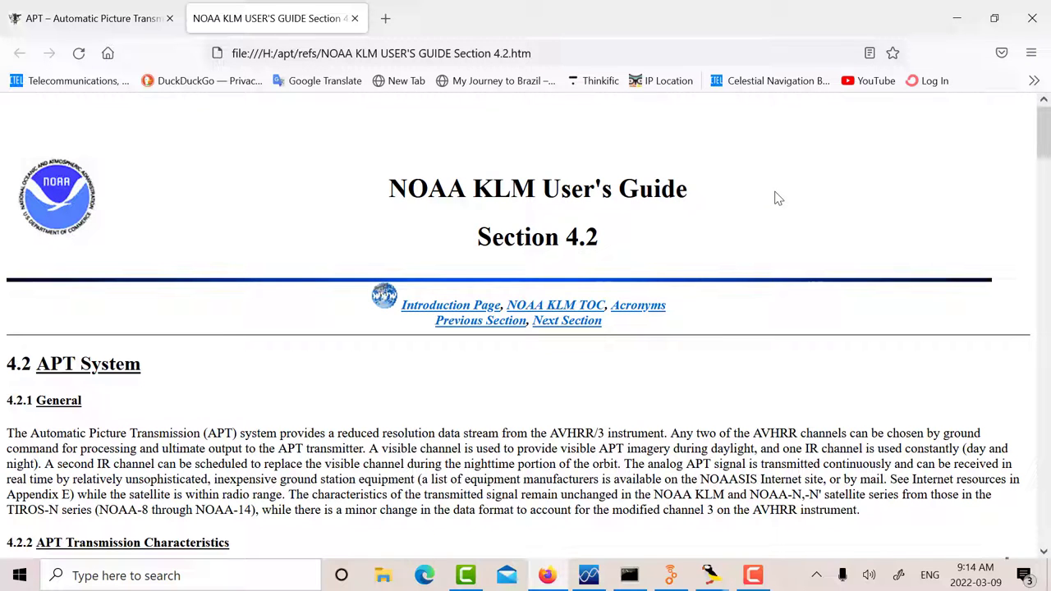
pyautogui.scroll(-10, 779, 198)
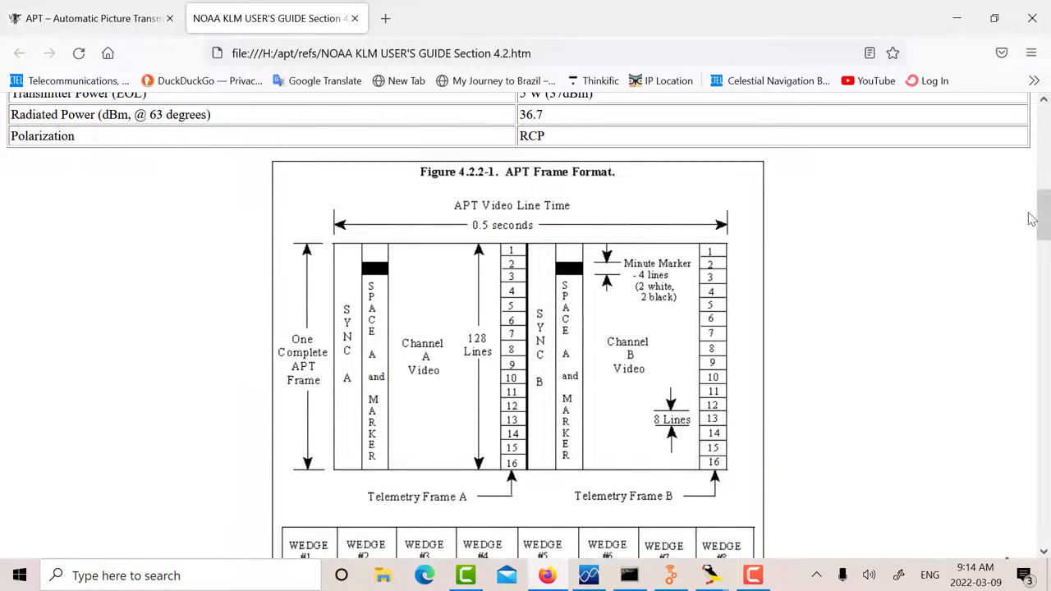
pyautogui.scroll(-1, 1046, 211)
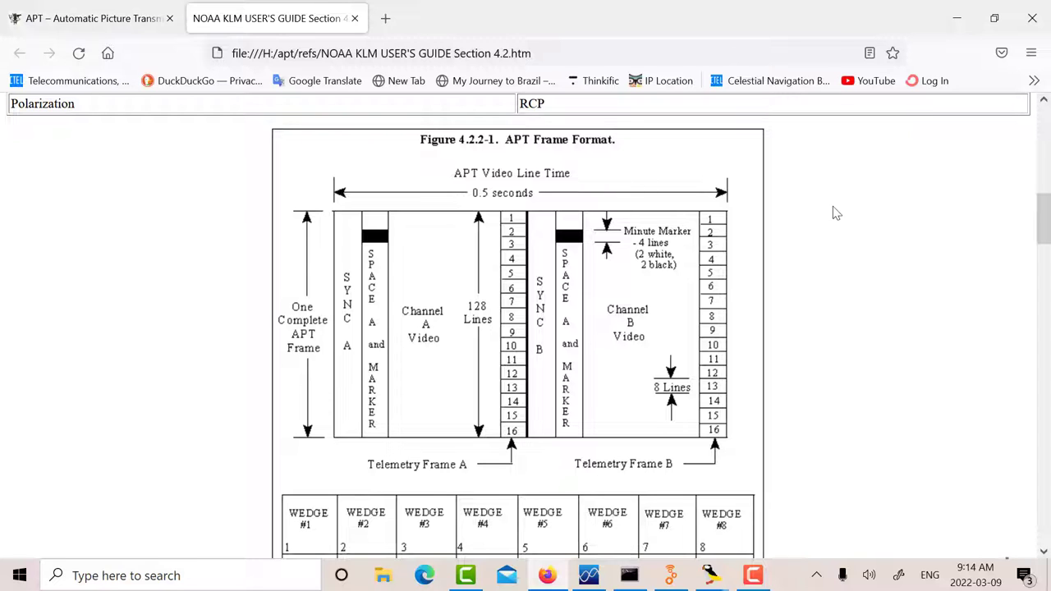
pyautogui.moveTo(1046, 227); pyautogui.dragTo(1047, 456)
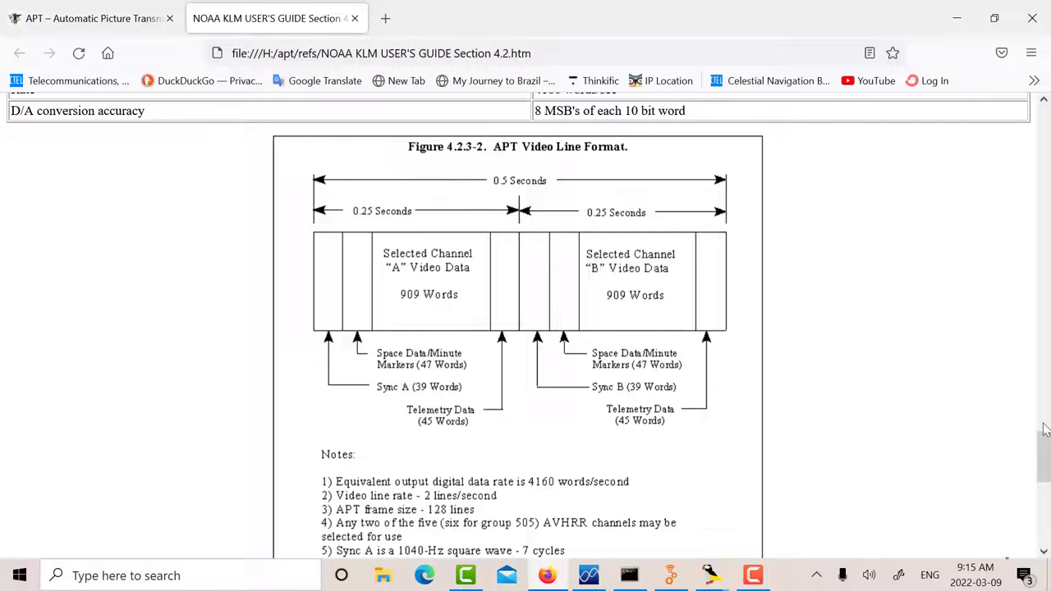
pyautogui.moveTo(1043, 448); pyautogui.dragTo(1043, 453)
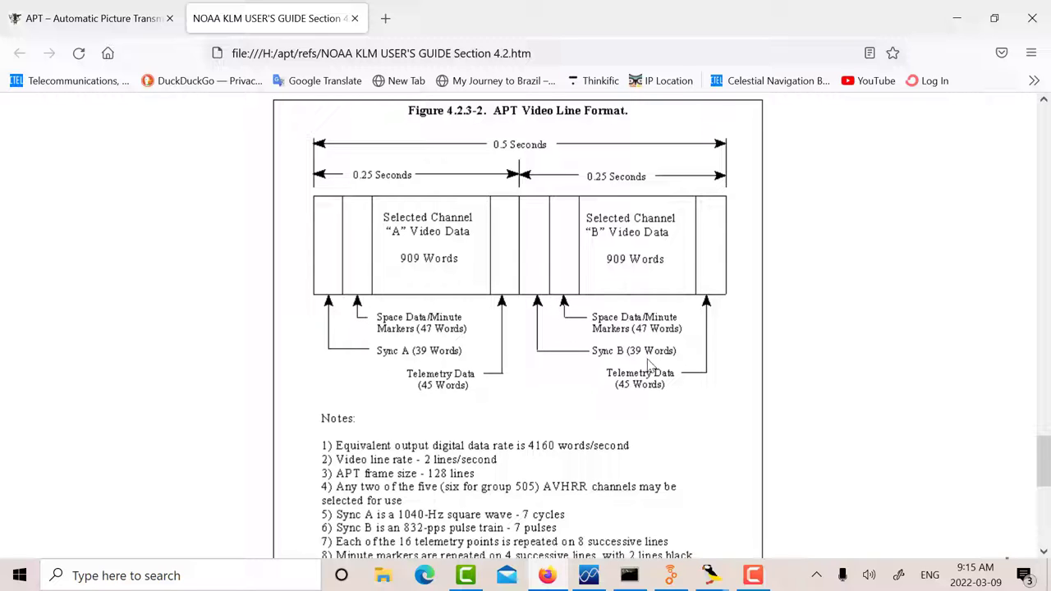
pyautogui.moveTo(1047, 469); pyautogui.dragTo(1047, 503)
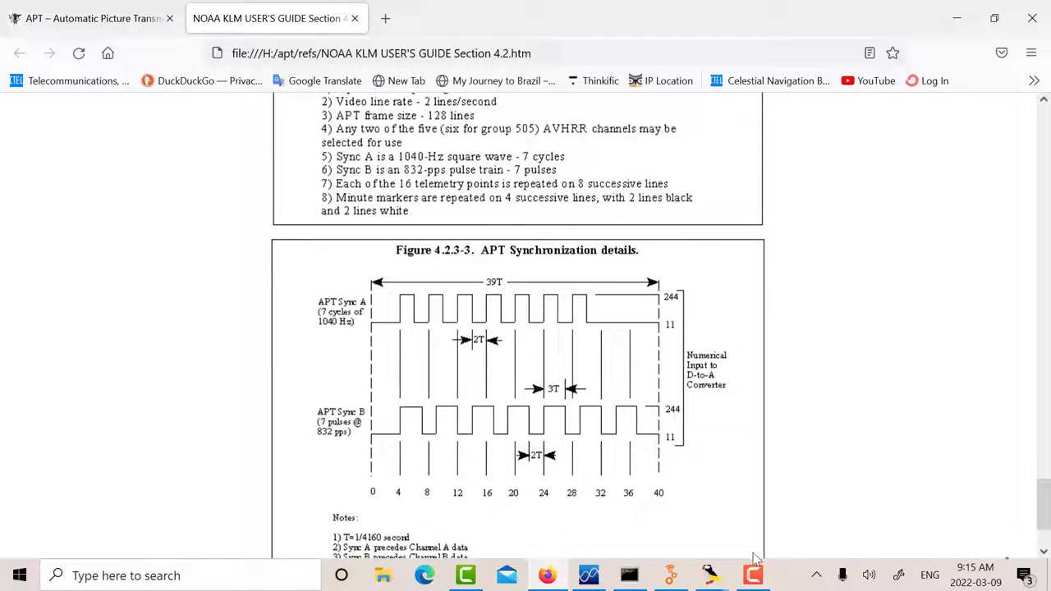
# - Switch to the apt2 diagram with the 256-level AM modulator, 2400Hz FM tone and 137MHz VCO
pyautogui.moveTo(717, 580)
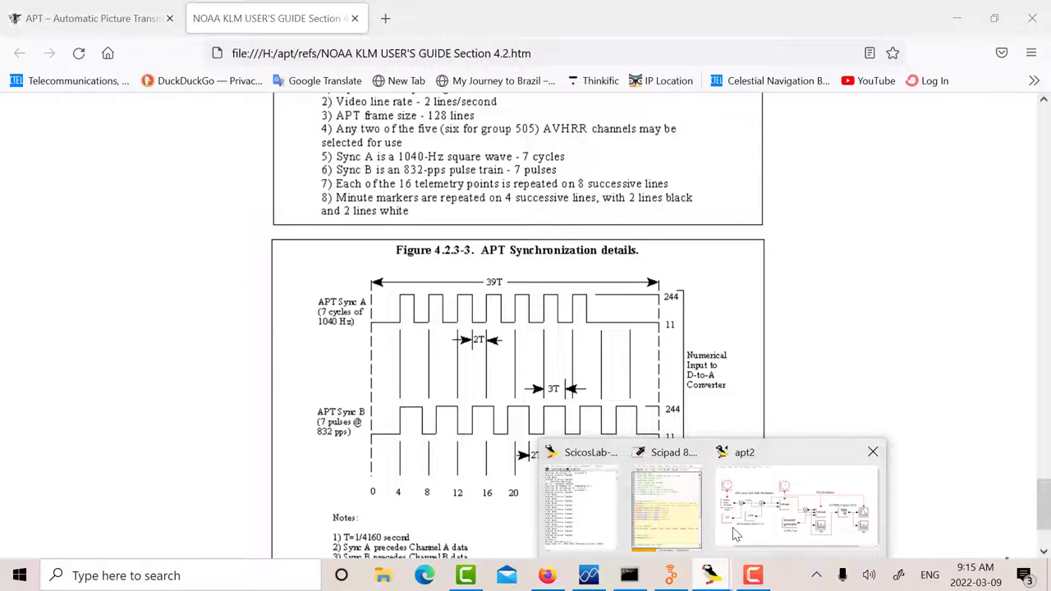
pyautogui.click(732, 529)
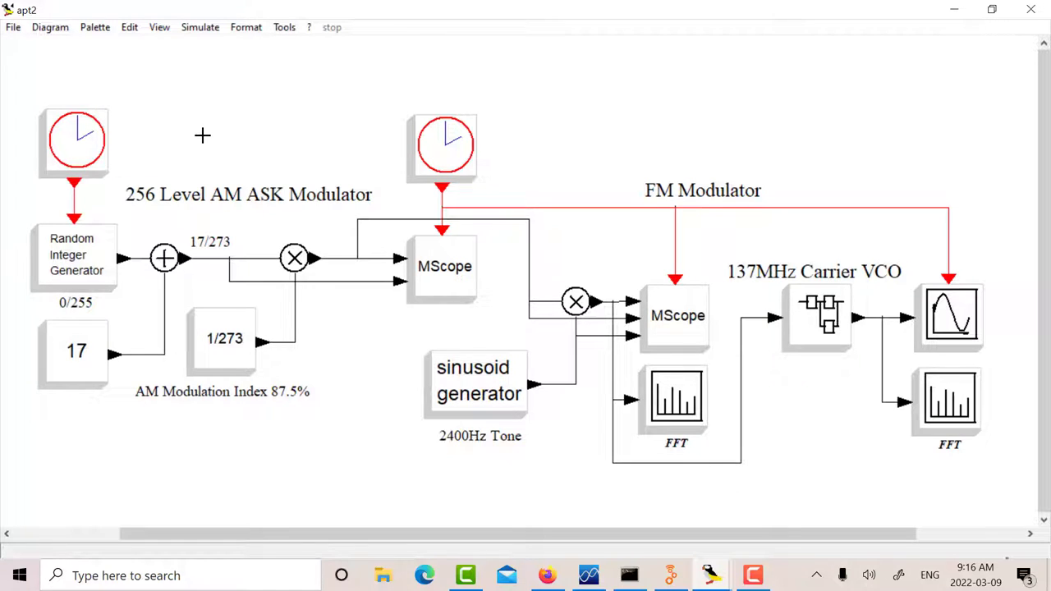
# - Scroll the NOAA guide back up to section 4.2.2's APT Transmission Characteristics table
pyautogui.click(547, 575)
pyautogui.scroll(10, 618, 374)
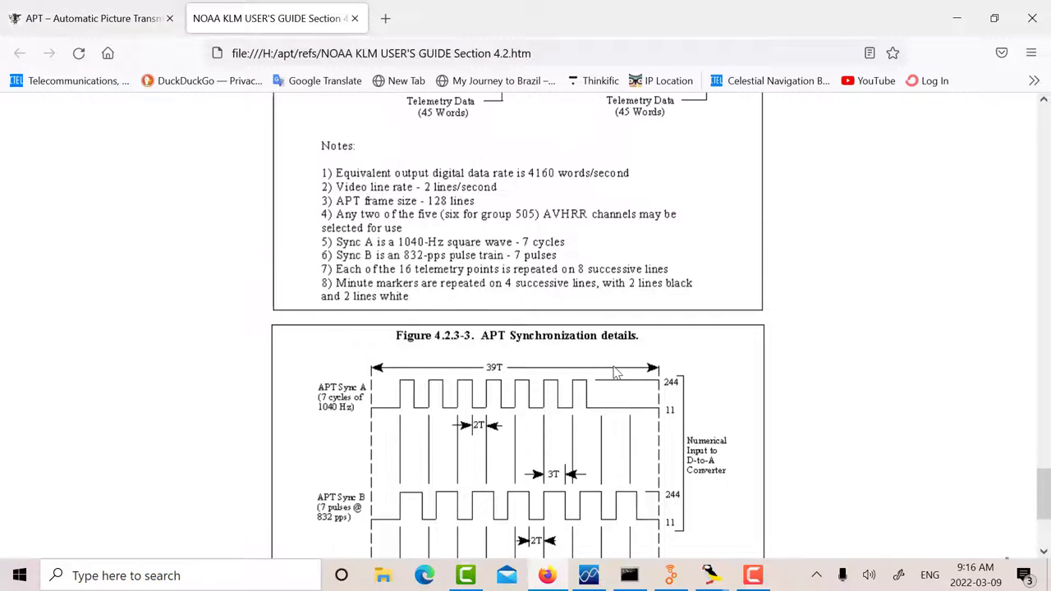
pyautogui.scroll(5, 617, 373)
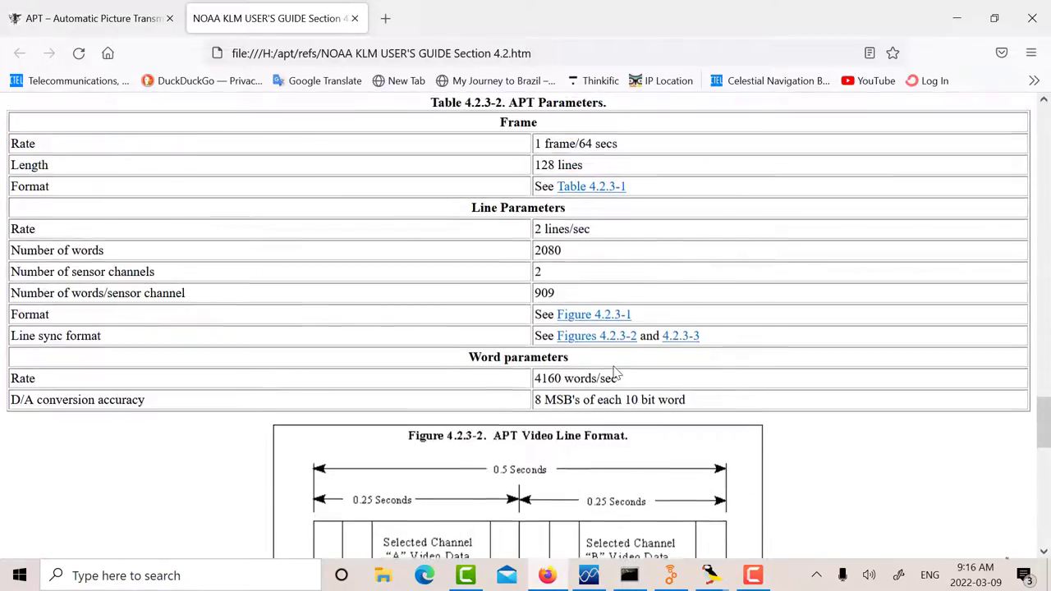
pyautogui.scroll(12, 617, 374)
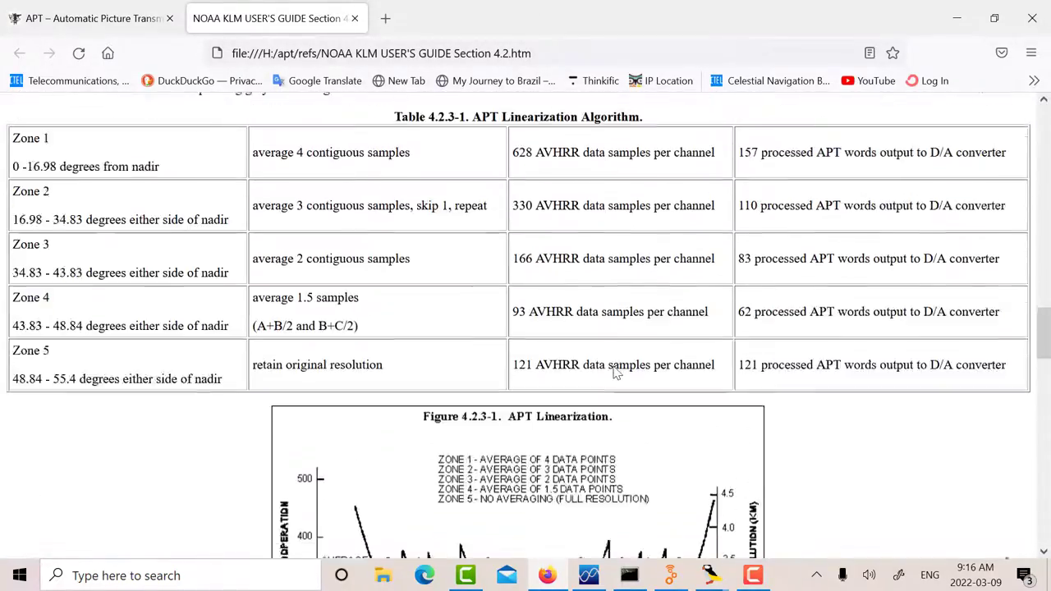
pyautogui.scroll(15, 614, 367)
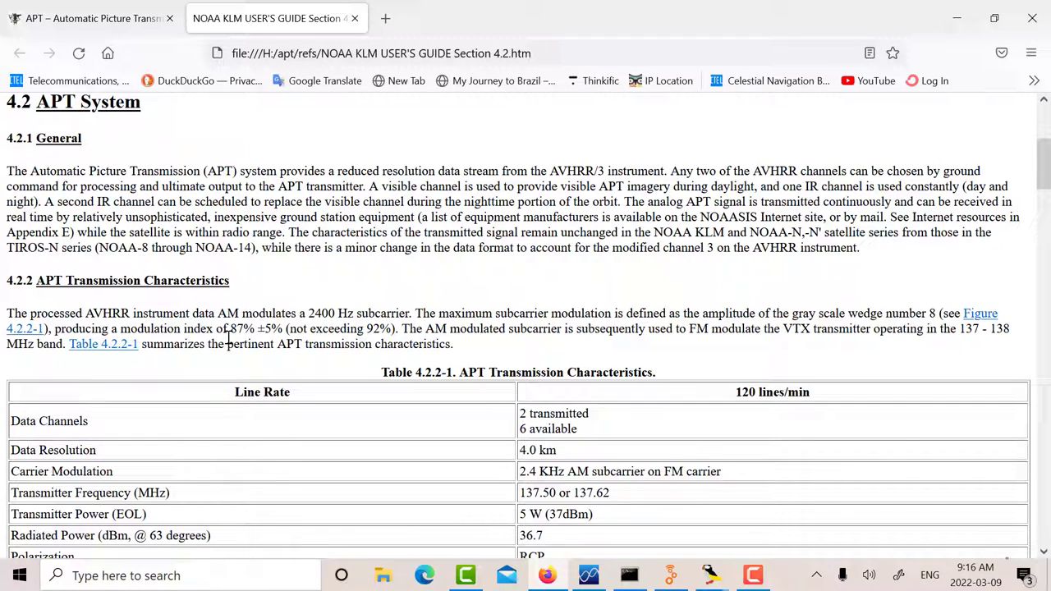
pyautogui.click(712, 576)
pyautogui.click(773, 506)
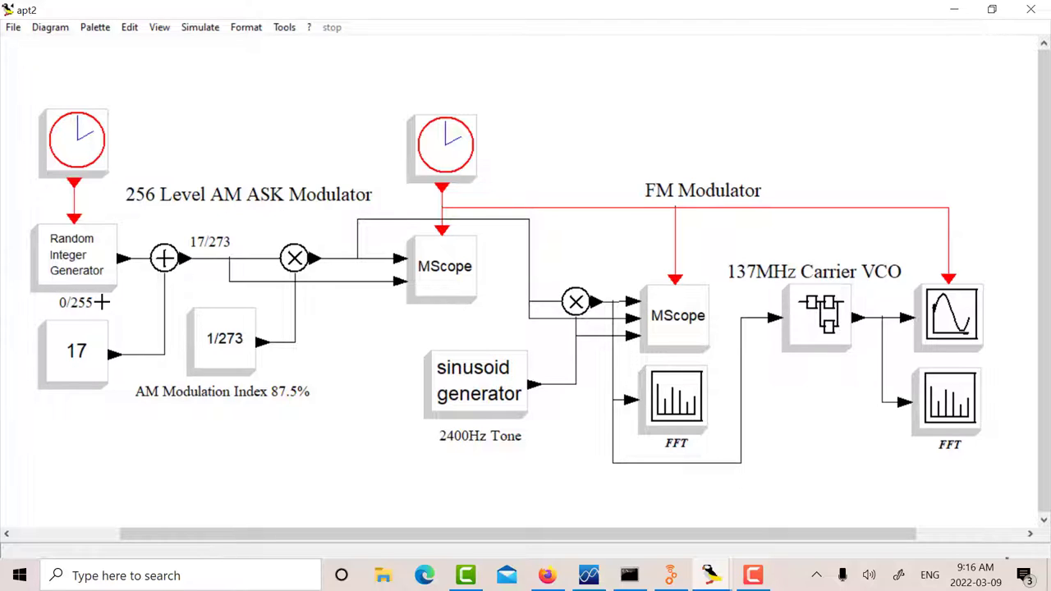
pyautogui.hotkey('alt', 'Tab')
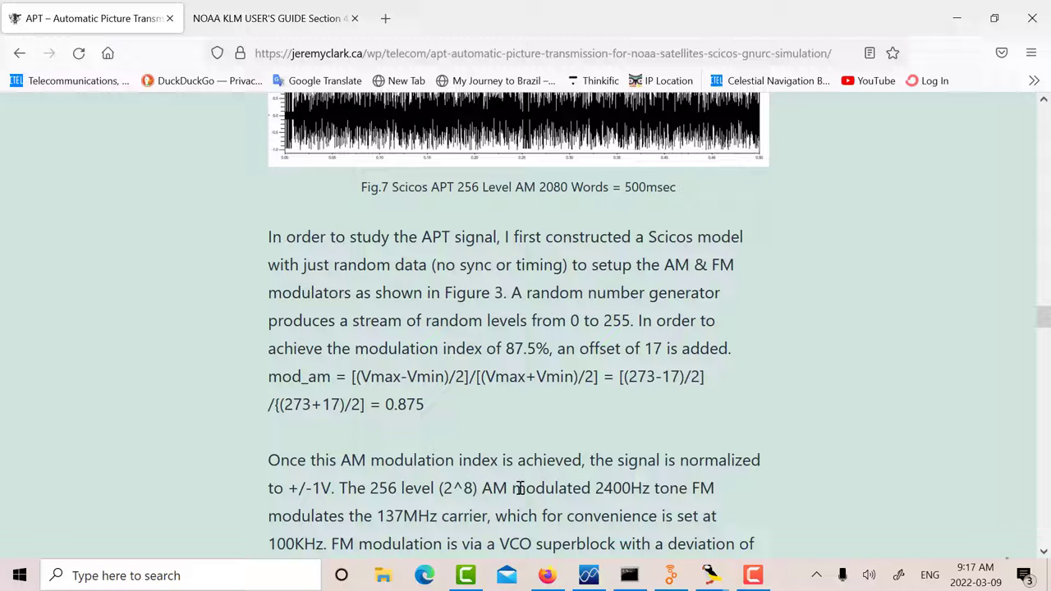
pyautogui.moveTo(711, 575)
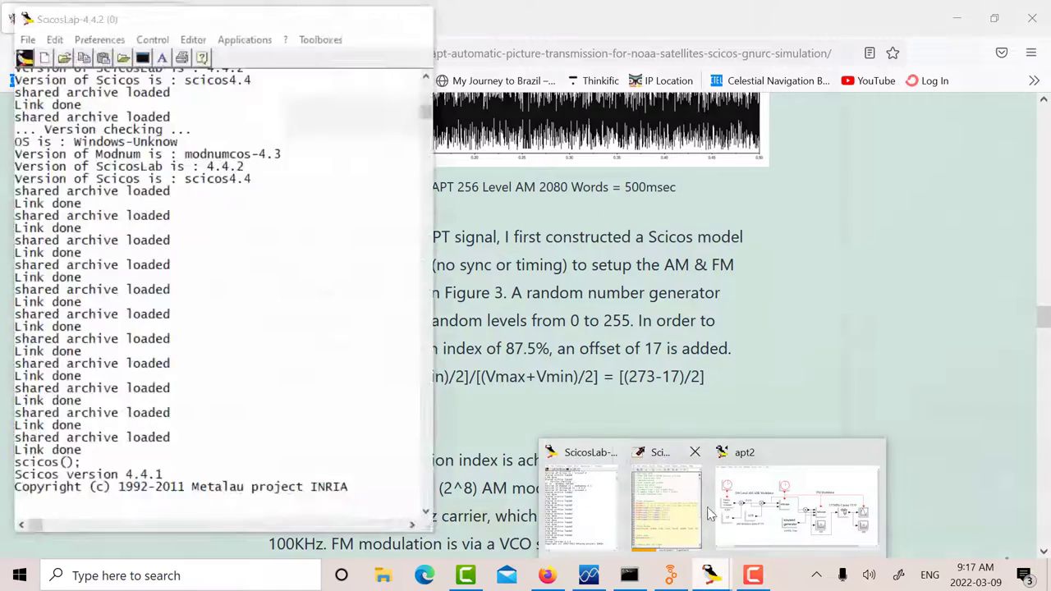
pyautogui.click(733, 515)
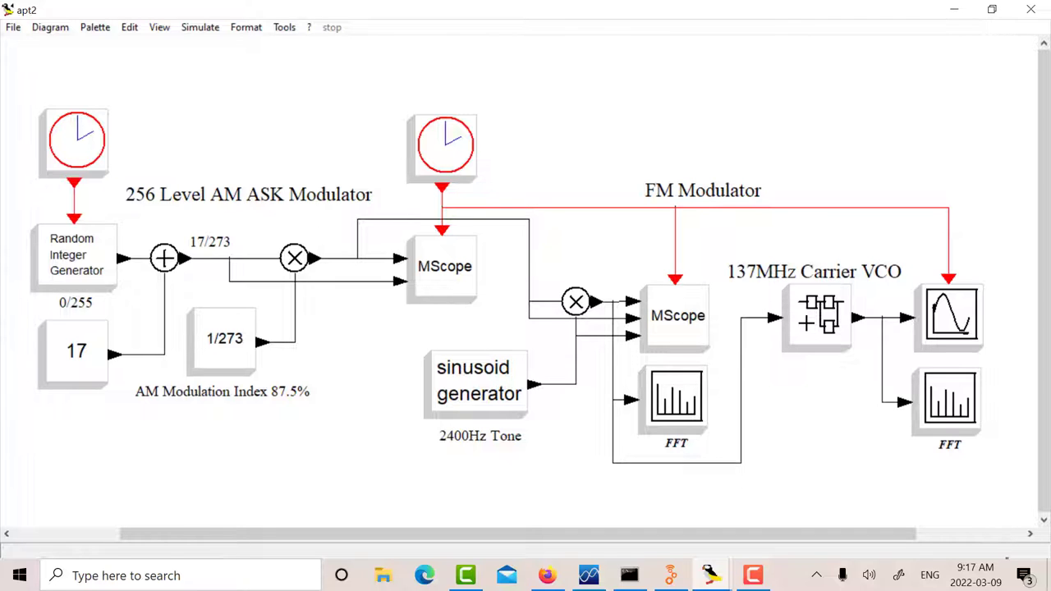
# - Look inside the 137MHz Carrier VCO superblock, close it, and run the apt2 simulation
pyautogui.doubleClick(805, 323)
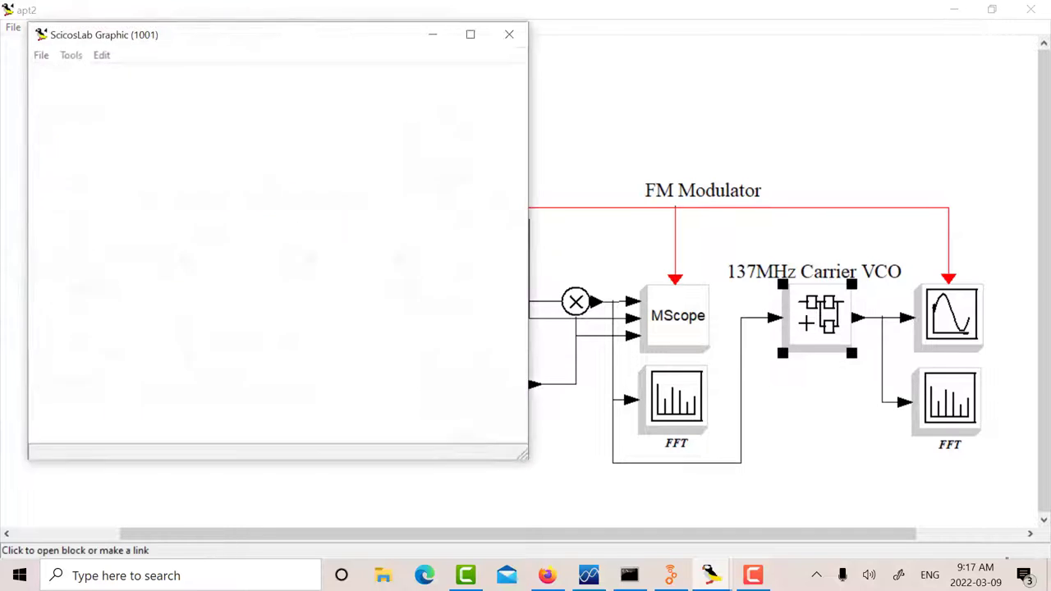
pyautogui.click(1039, 13)
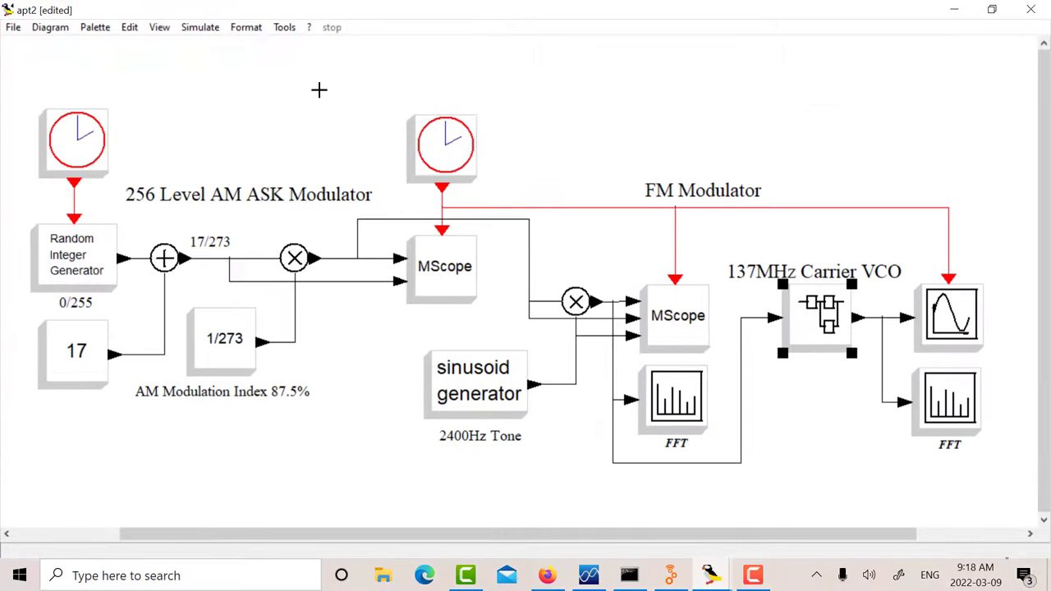
pyautogui.click(191, 29)
pyautogui.click(197, 154)
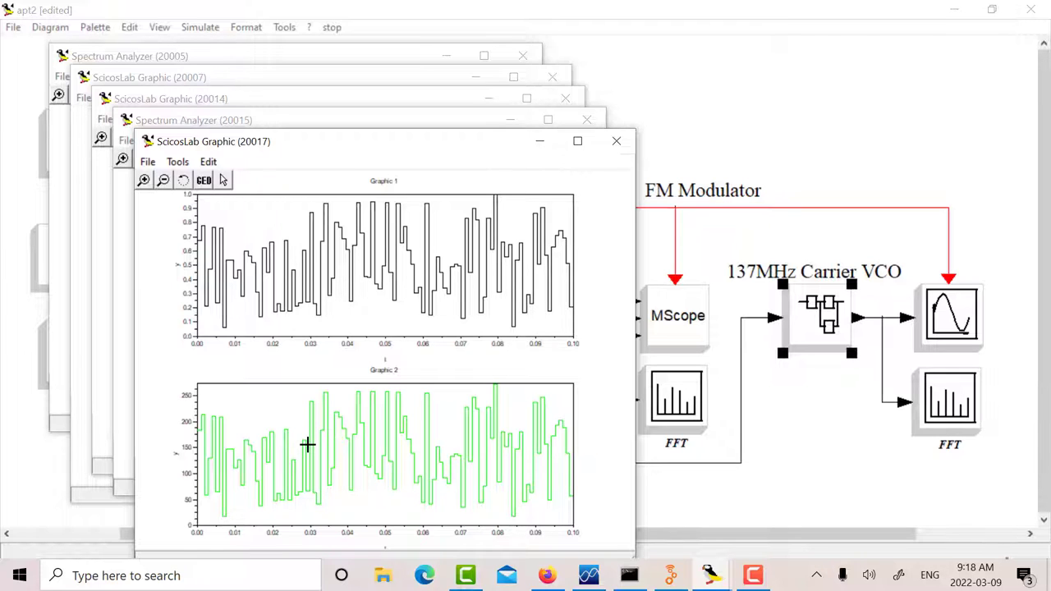
# - Close the random-level data plot, then review the maximized three-trace scope and close it
pyautogui.click(541, 141)
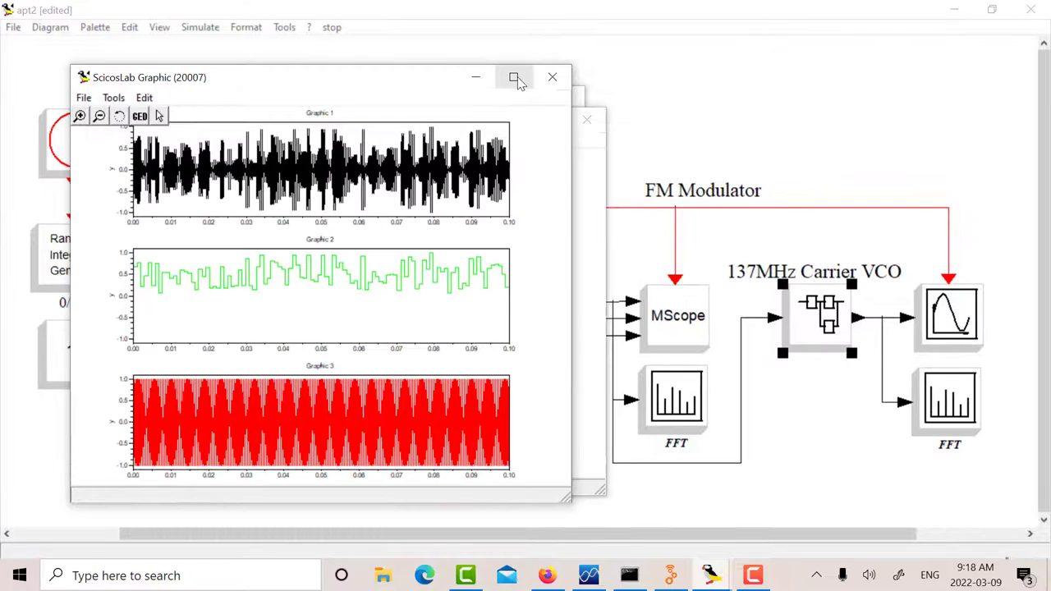
pyautogui.click(514, 79)
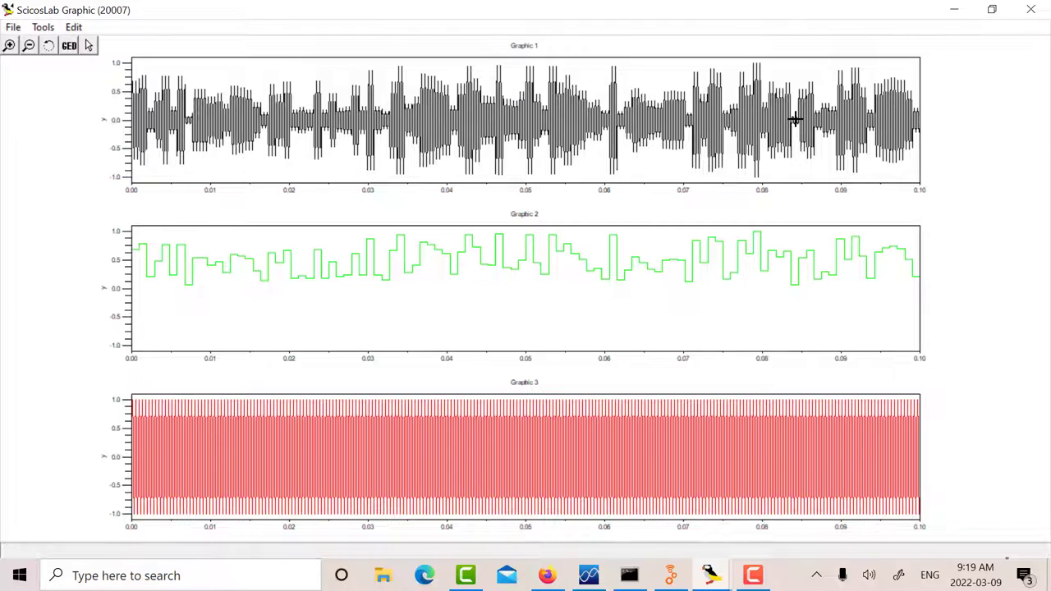
pyautogui.click(1031, 10)
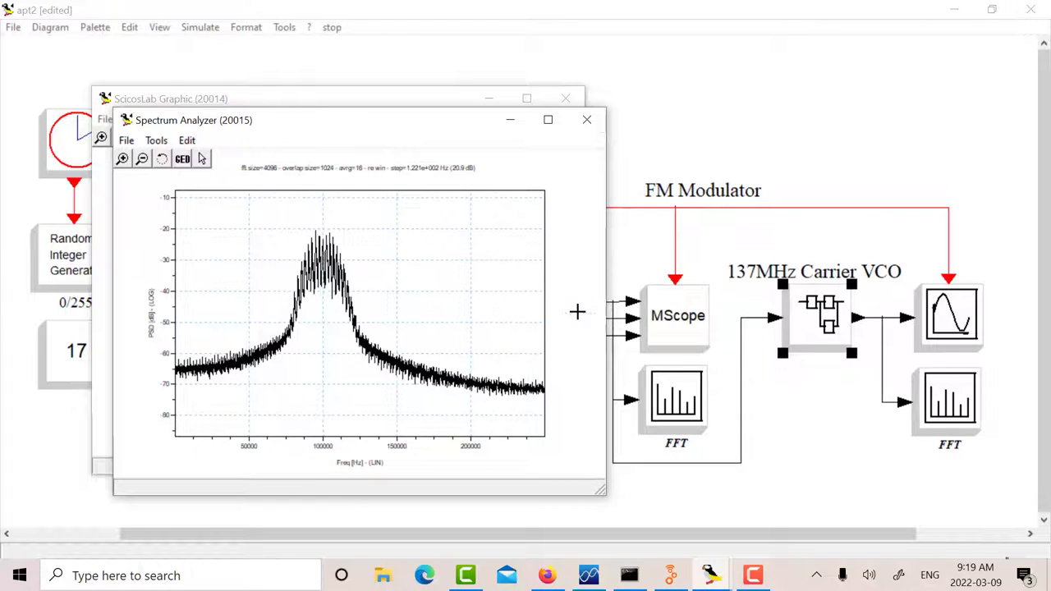
# - Zoom the maximized Spectrum Analyzer onto the 60–140 kHz carrier peak, then close both plot windows
pyautogui.click(547, 120)
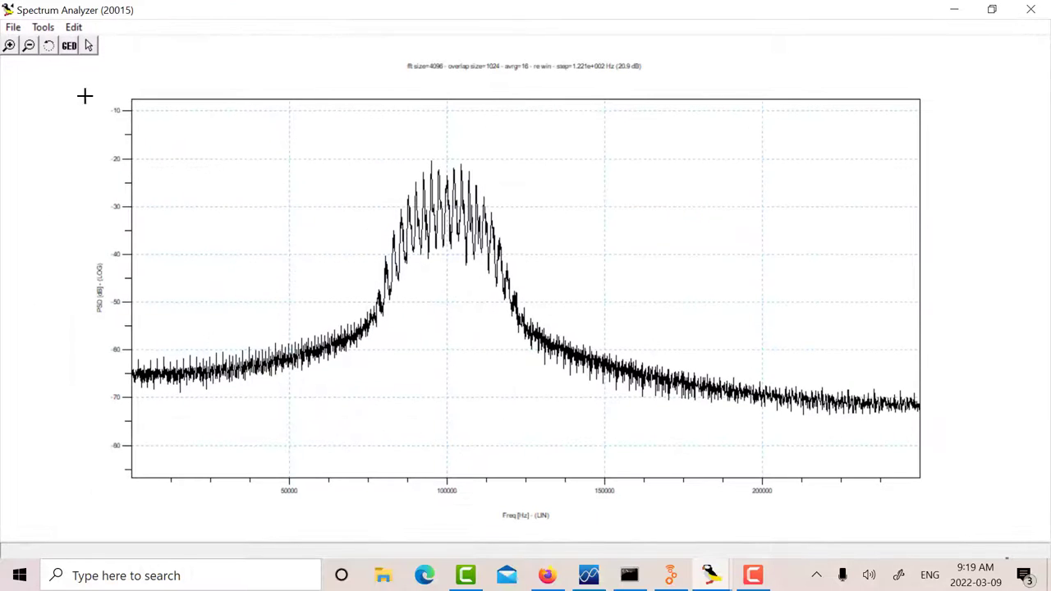
pyautogui.click(9, 45)
pyautogui.moveTo(322, 137); pyautogui.dragTo(543, 278)
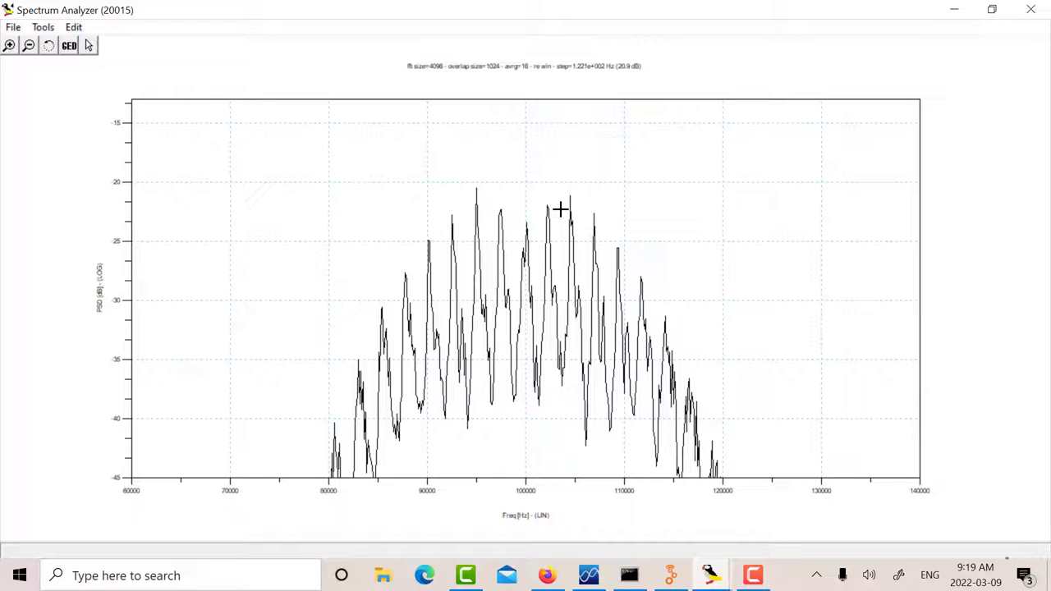
pyautogui.click(1030, 9)
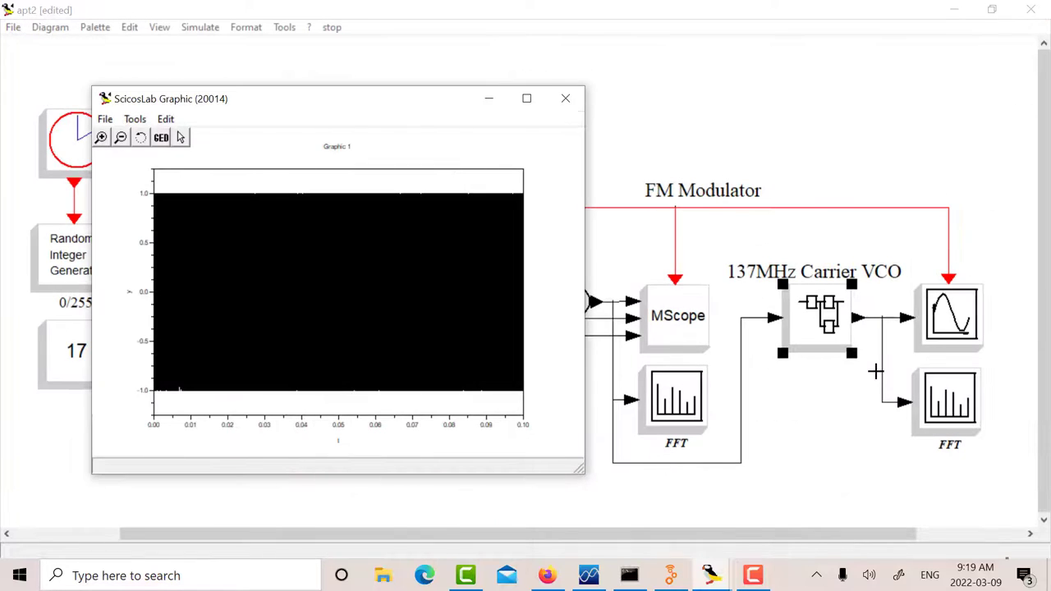
pyautogui.click(563, 97)
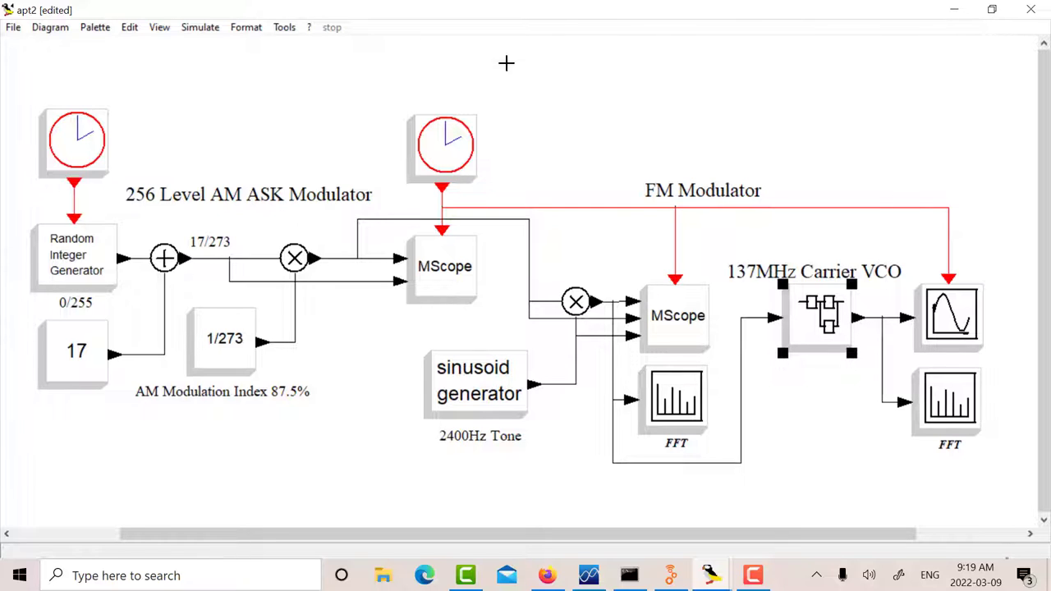
# - Activate the ScicosLab console, then bring apt_line_data.sce forward in Scipad
pyautogui.click(284, 30)
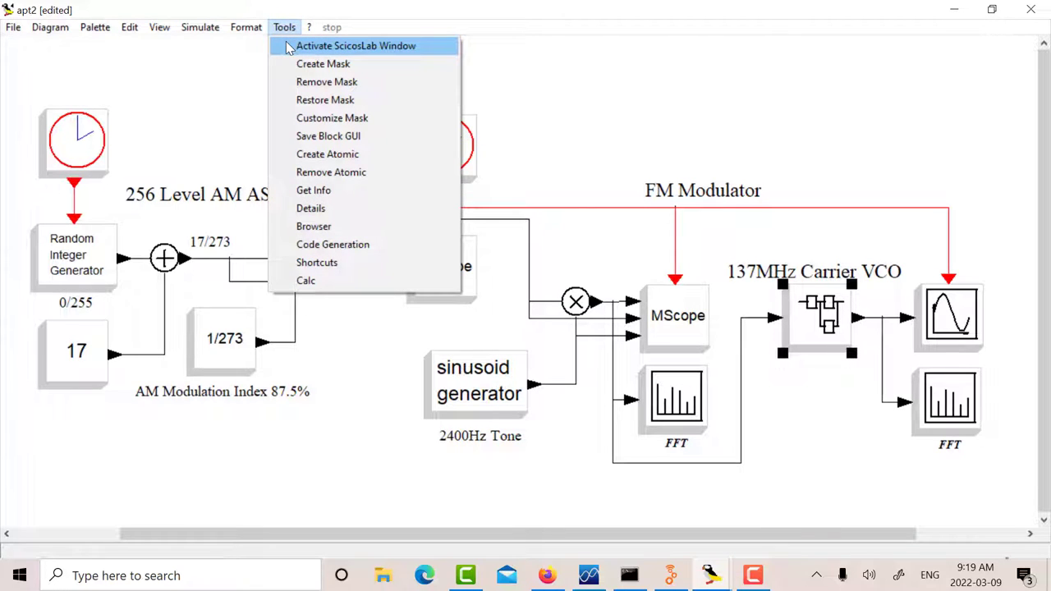
pyautogui.click(289, 47)
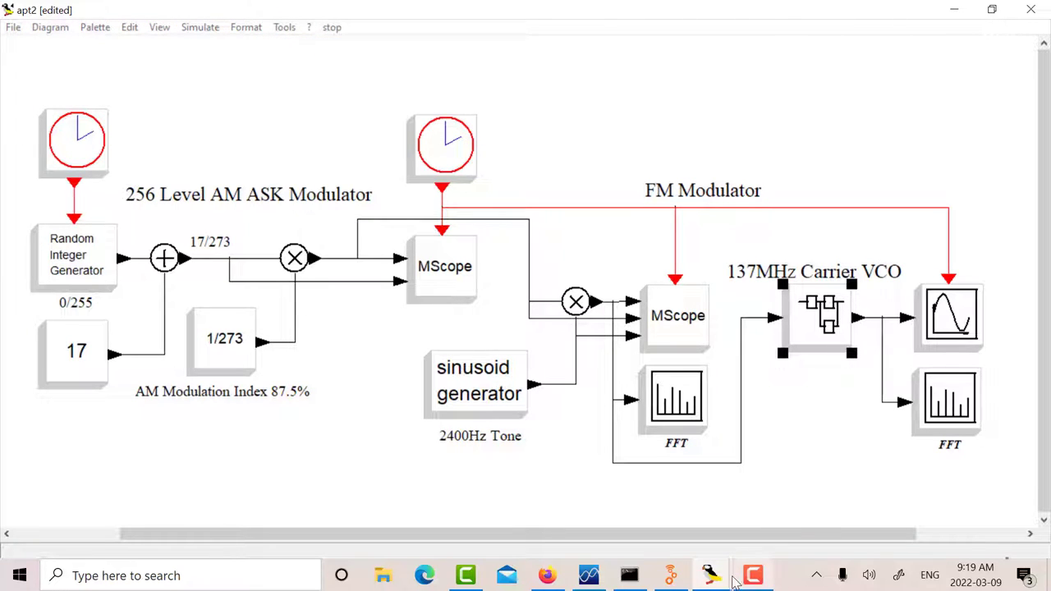
pyautogui.moveTo(711, 577)
pyautogui.click(630, 528)
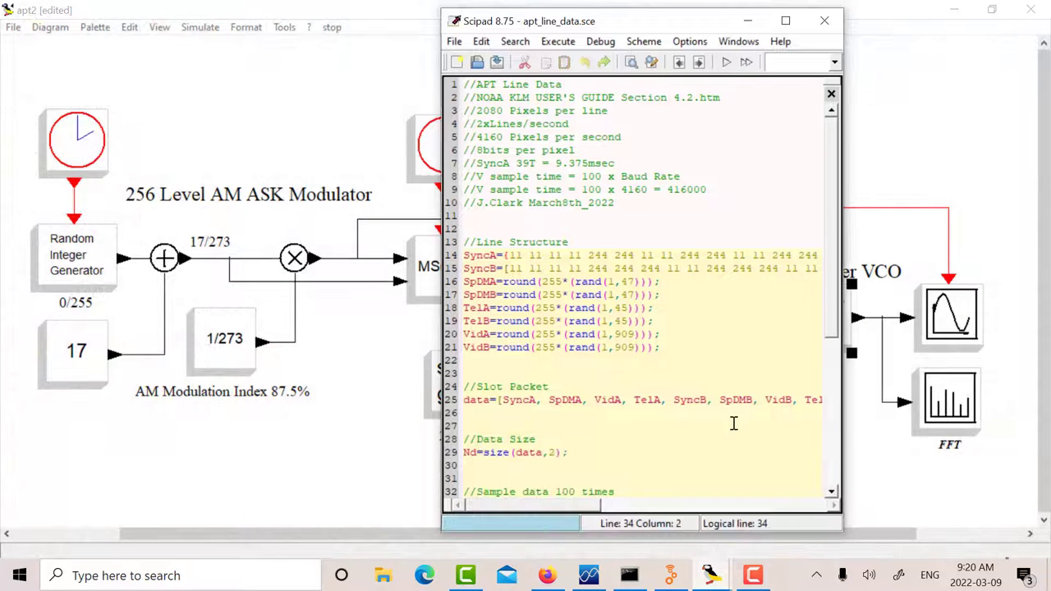
pyautogui.moveTo(749, 403)
# - Switch Firefox to the NOAA KLM guide and scroll to the Figure 4.2.3-3 synchronization details
pyautogui.click(548, 576)
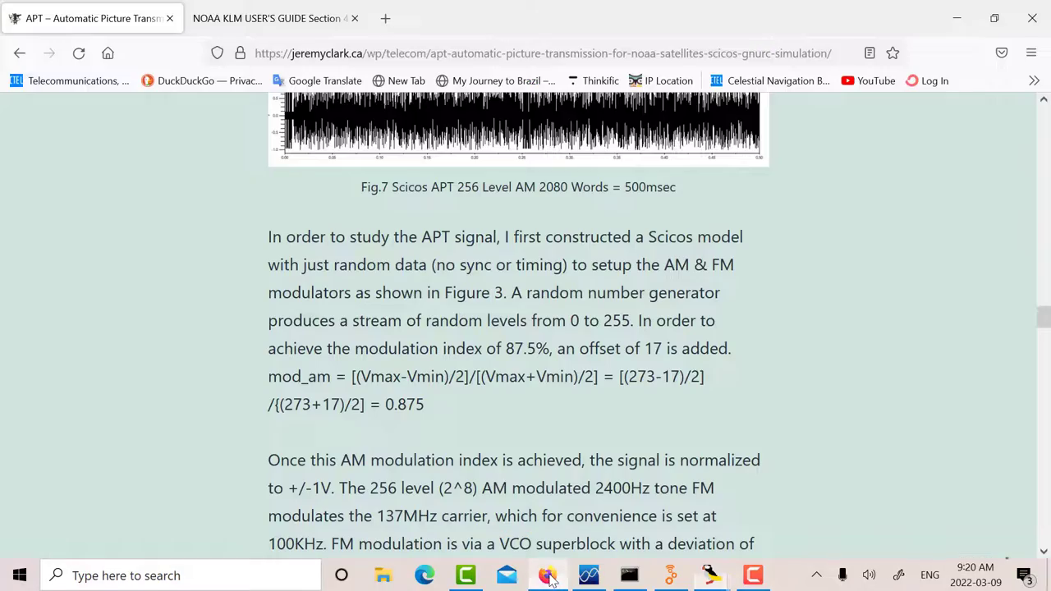
pyautogui.click(279, 22)
pyautogui.scroll(-15, 675, 256)
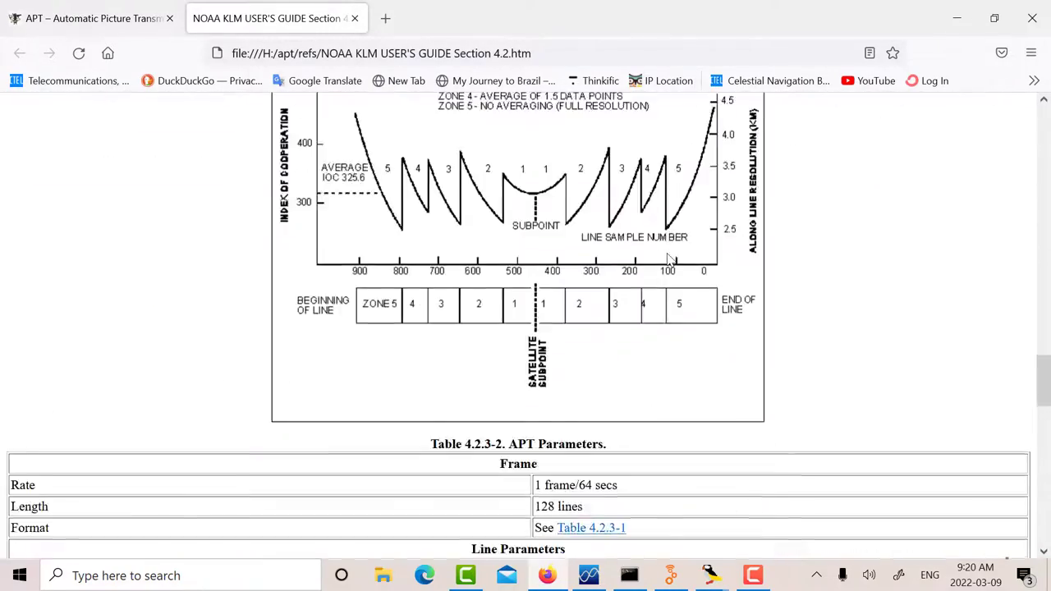
pyautogui.scroll(-15, 669, 258)
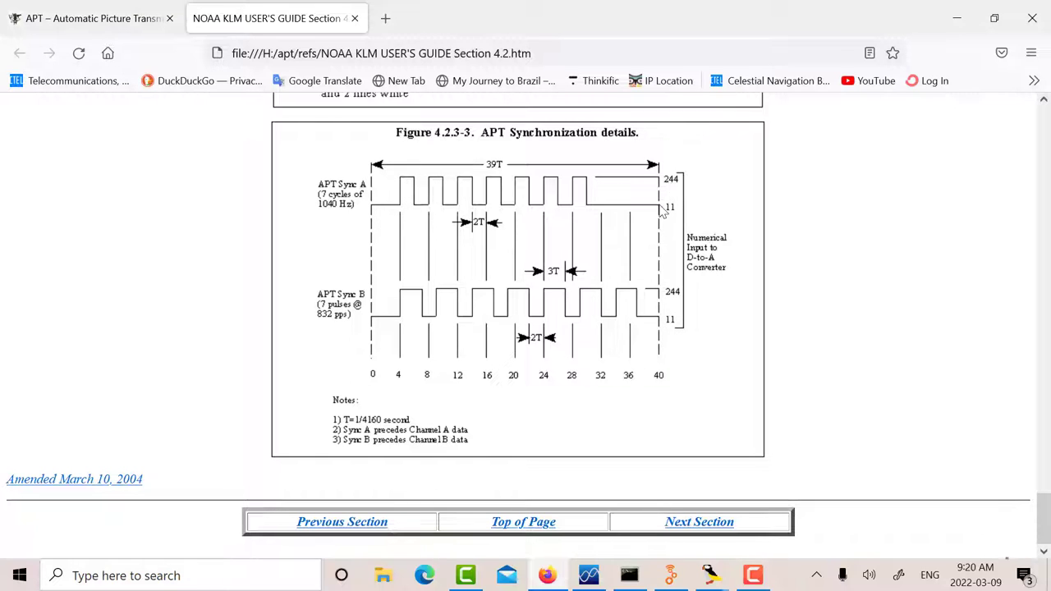
# - Review the apt_line_data.sce script, then switch to the apt diagram with its From workspace line-data block
pyautogui.moveTo(711, 575)
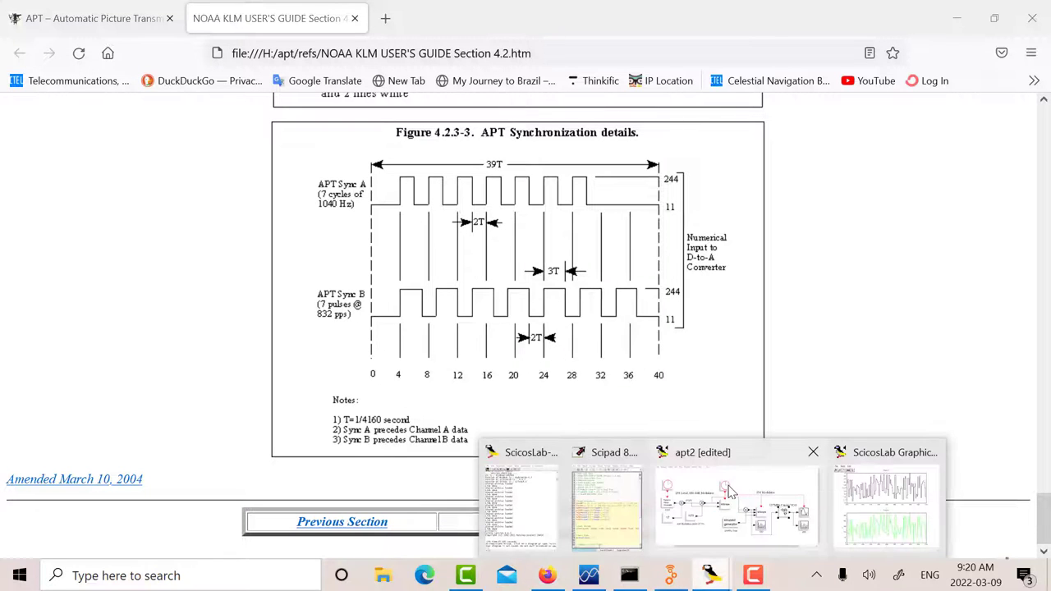
pyautogui.click(594, 493)
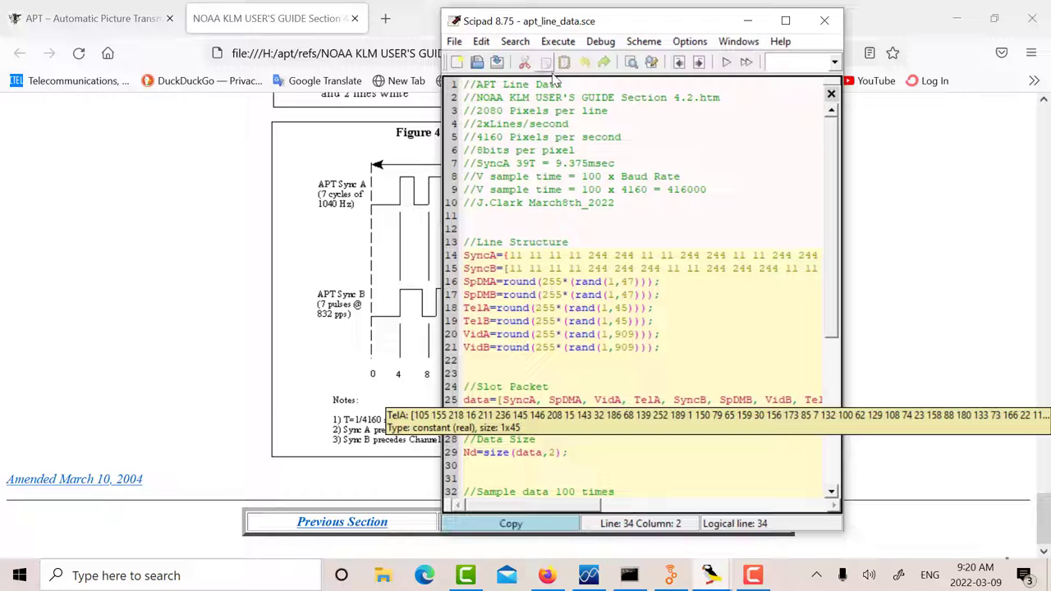
pyautogui.click(713, 577)
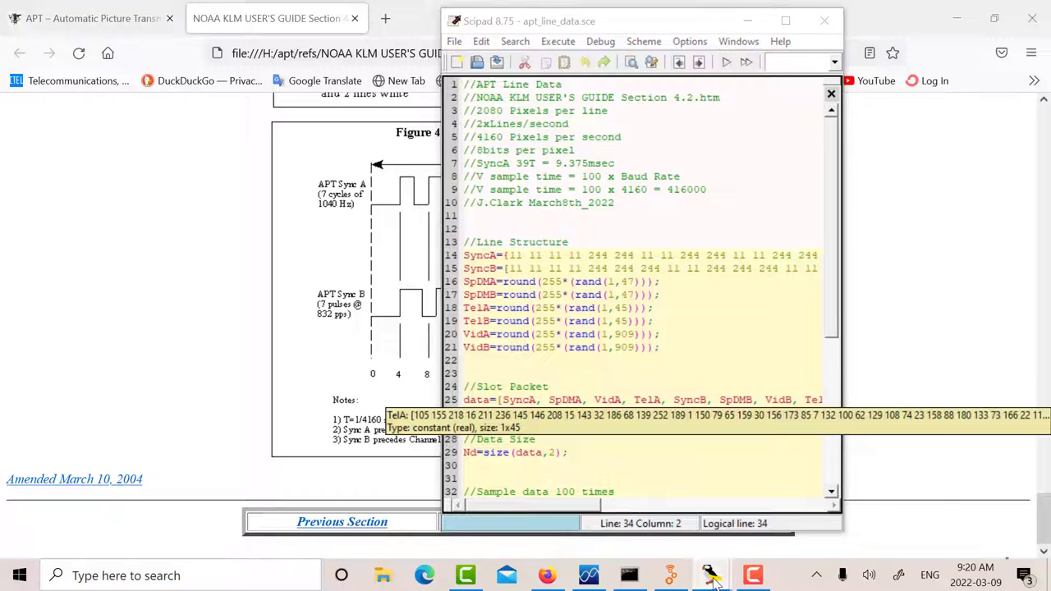
pyautogui.click(745, 481)
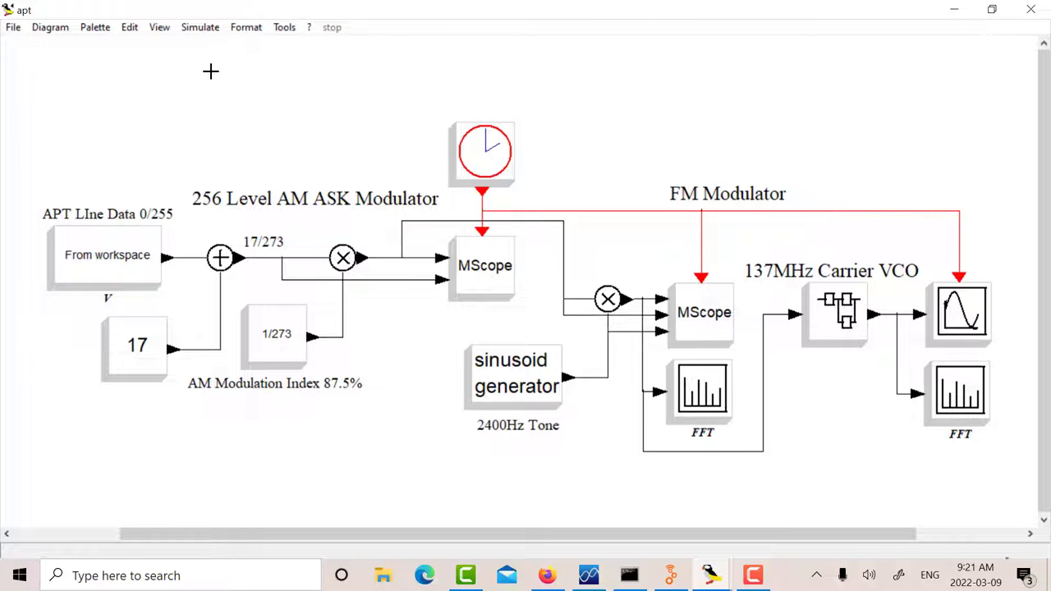
# - Run the apt diagram simulation and display its three-trace scope plot over 0–0.5 s
pyautogui.click(200, 28)
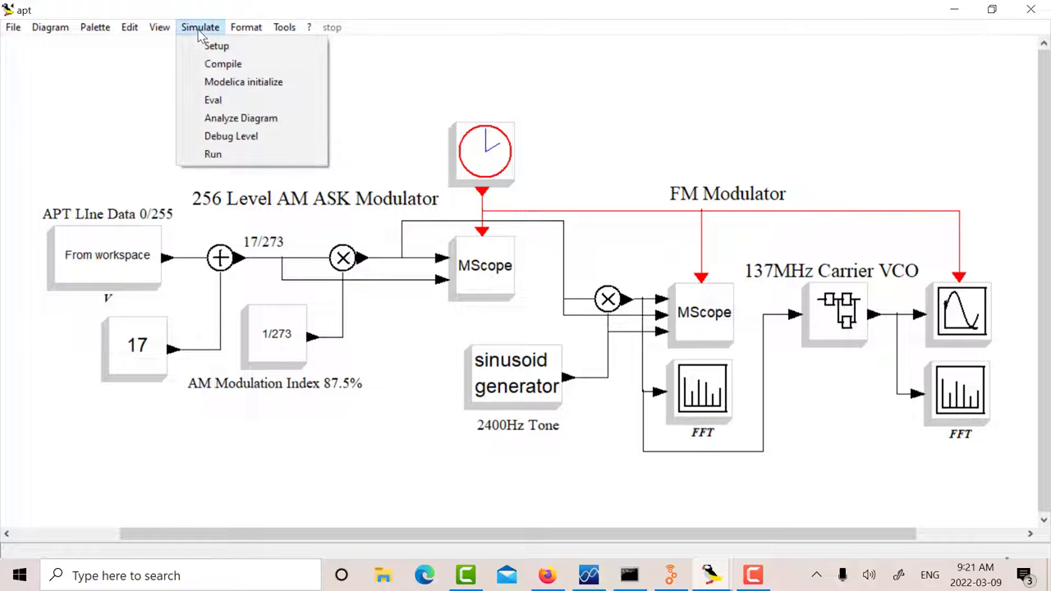
pyautogui.click(270, 149)
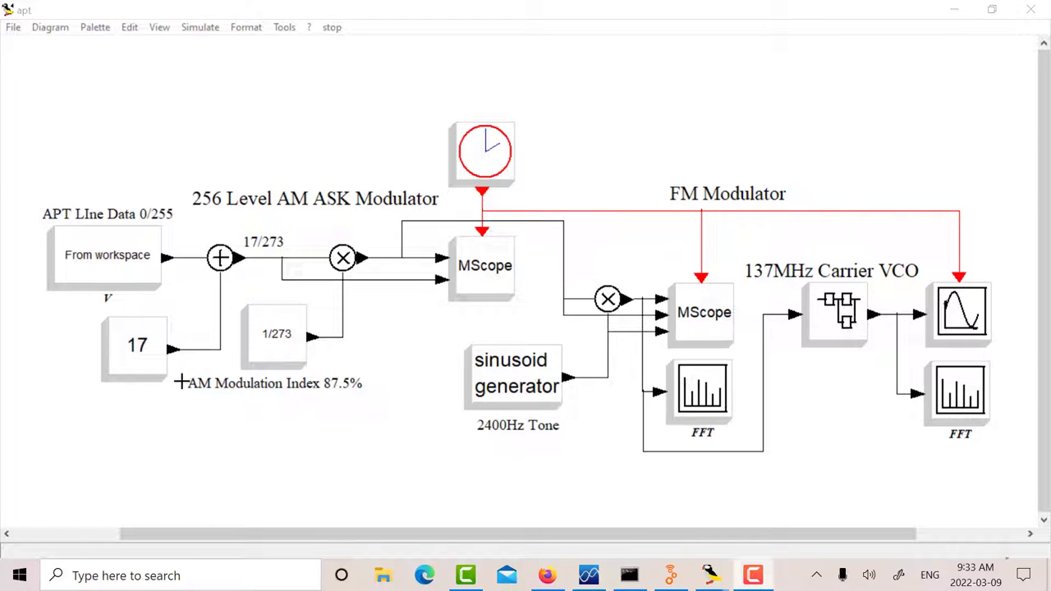
pyautogui.moveTo(711, 574)
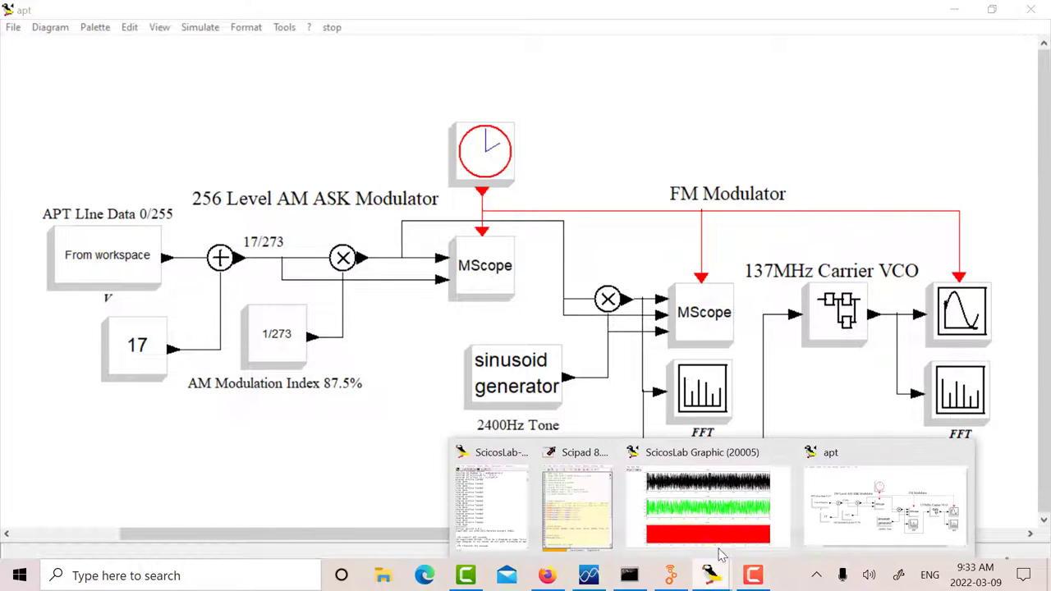
pyautogui.click(708, 526)
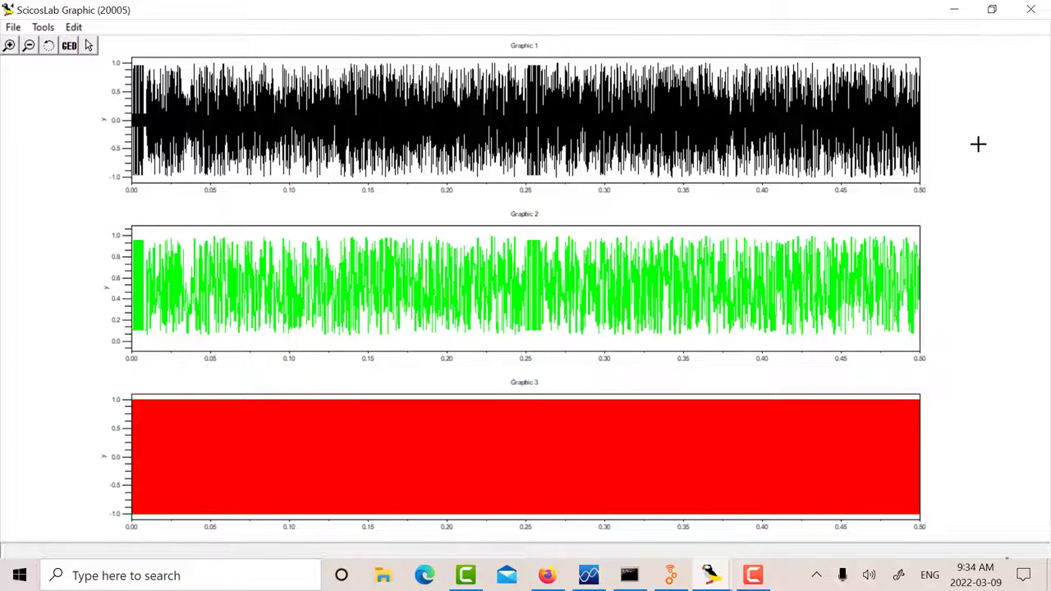
# - Close the ScicosLab simulation plot, APT diagram, script editor and console
pyautogui.click(1030, 9)
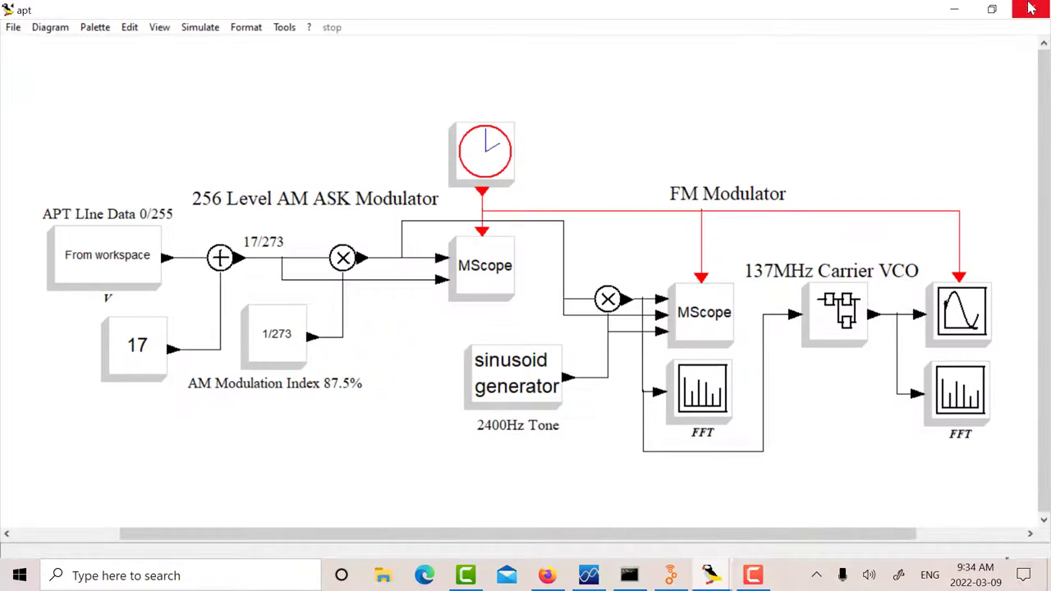
pyautogui.click(1032, 12)
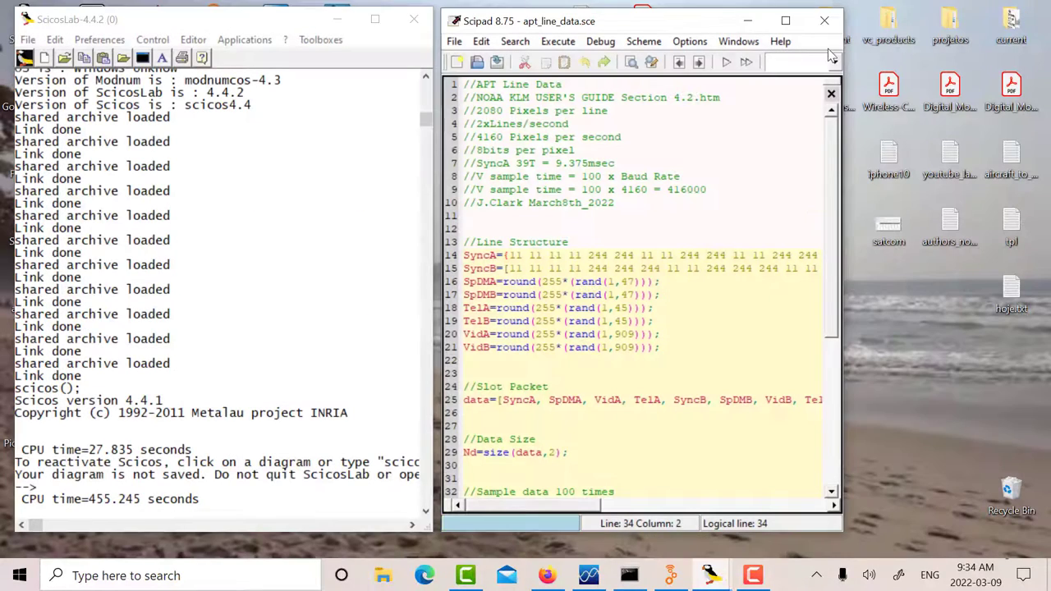
pyautogui.click(829, 23)
pyautogui.click(413, 18)
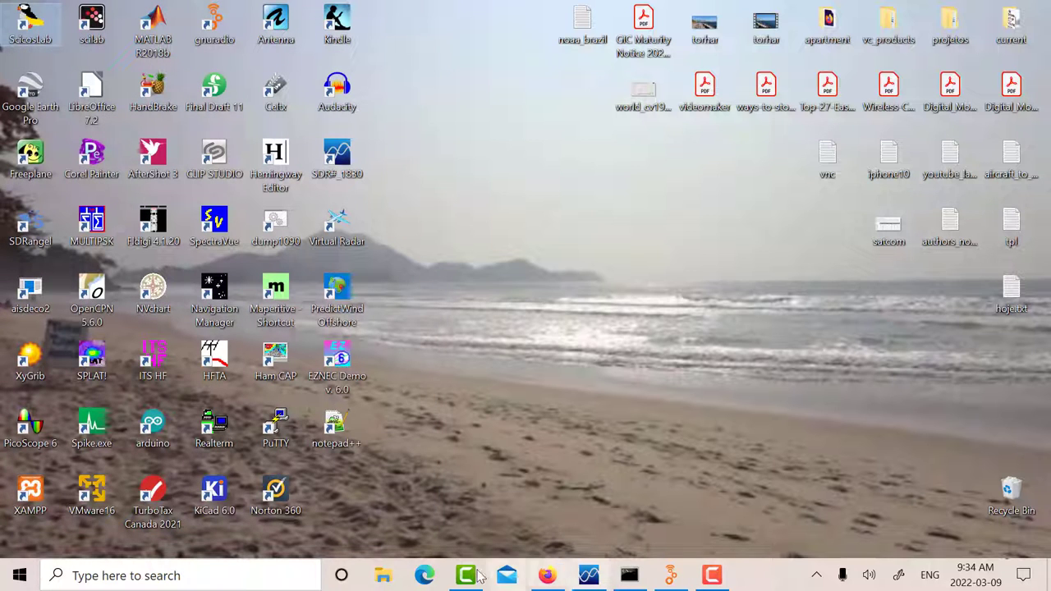
# - In SDR#, play the APT baseband recording at 39 dB gain with audio recording enabled
pyautogui.click(589, 578)
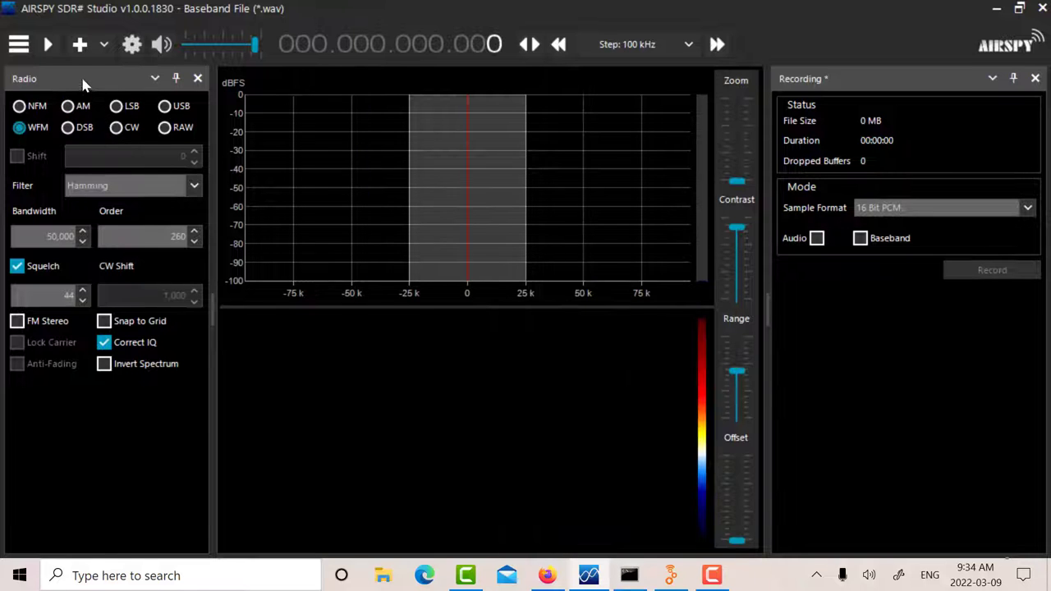
pyautogui.click(49, 46)
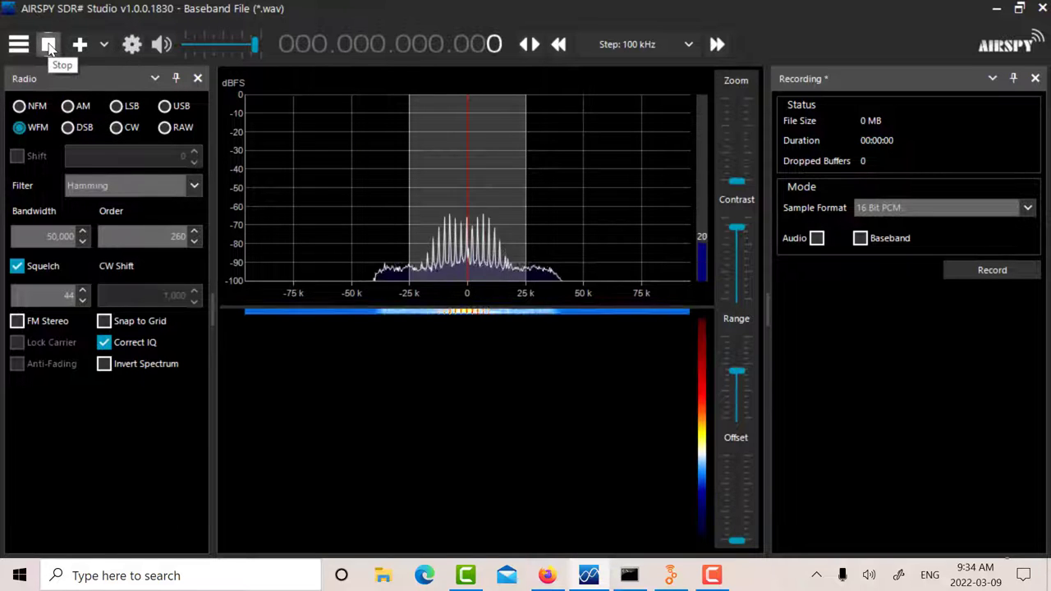
pyautogui.moveTo(254, 45); pyautogui.dragTo(220, 49)
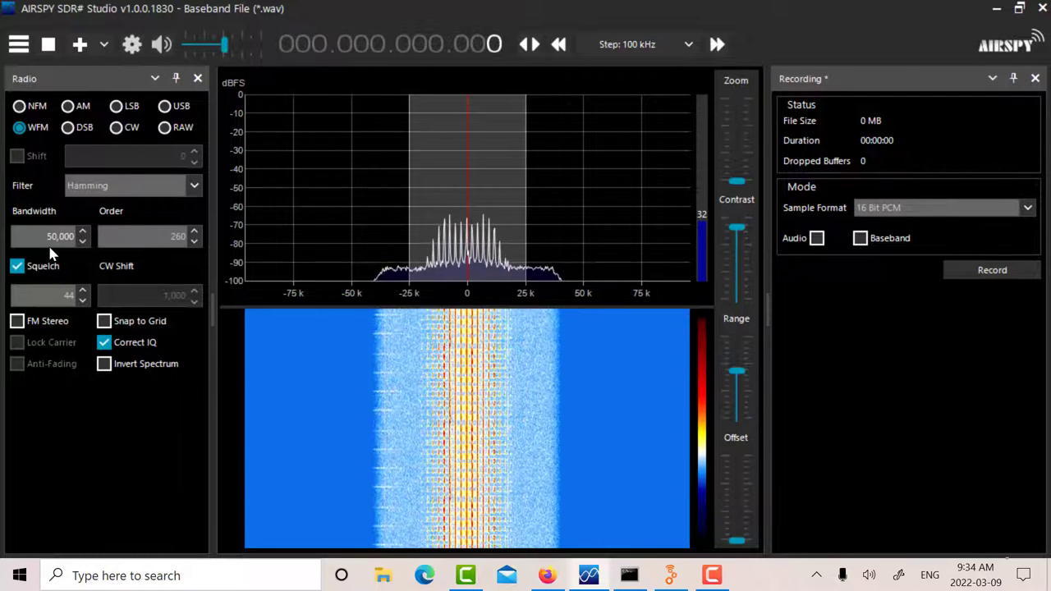
pyautogui.click(817, 239)
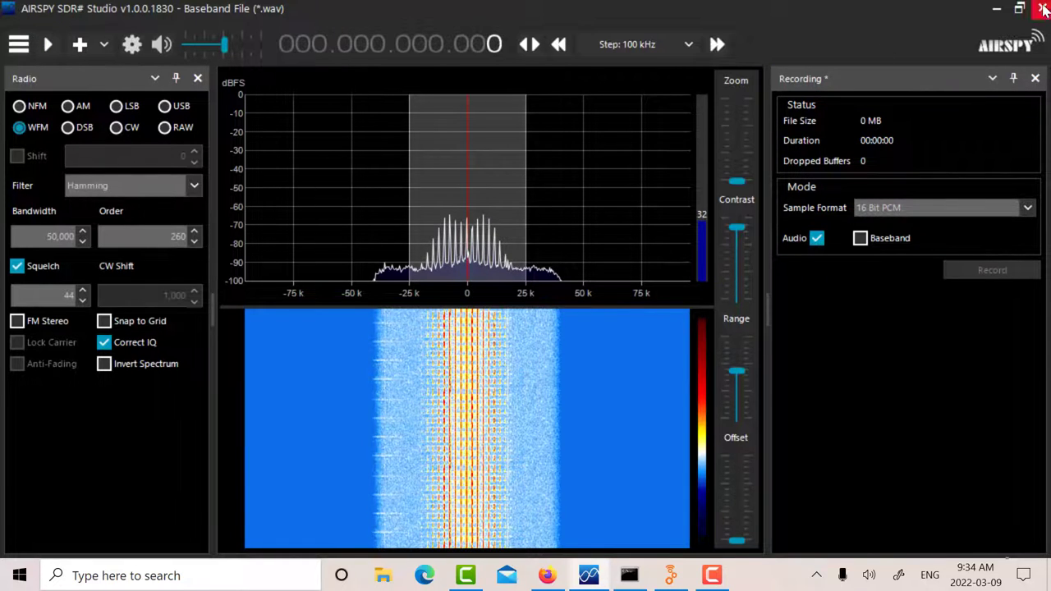
# - Switch from SDR# to the apt_fmdemod flowgraph and generate apt_demod.py
pyautogui.click(1041, 8)
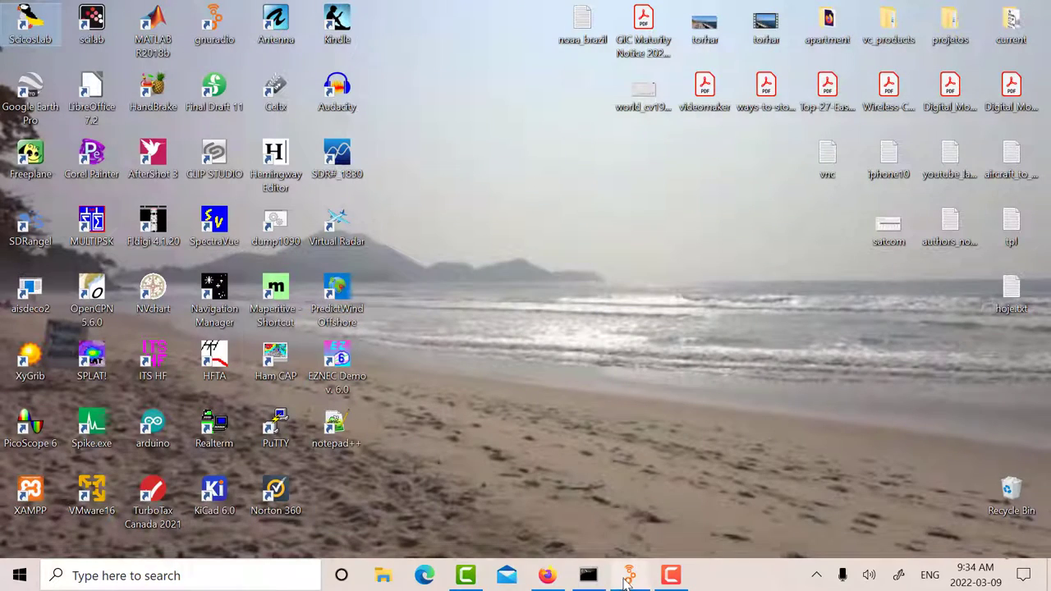
pyautogui.click(630, 575)
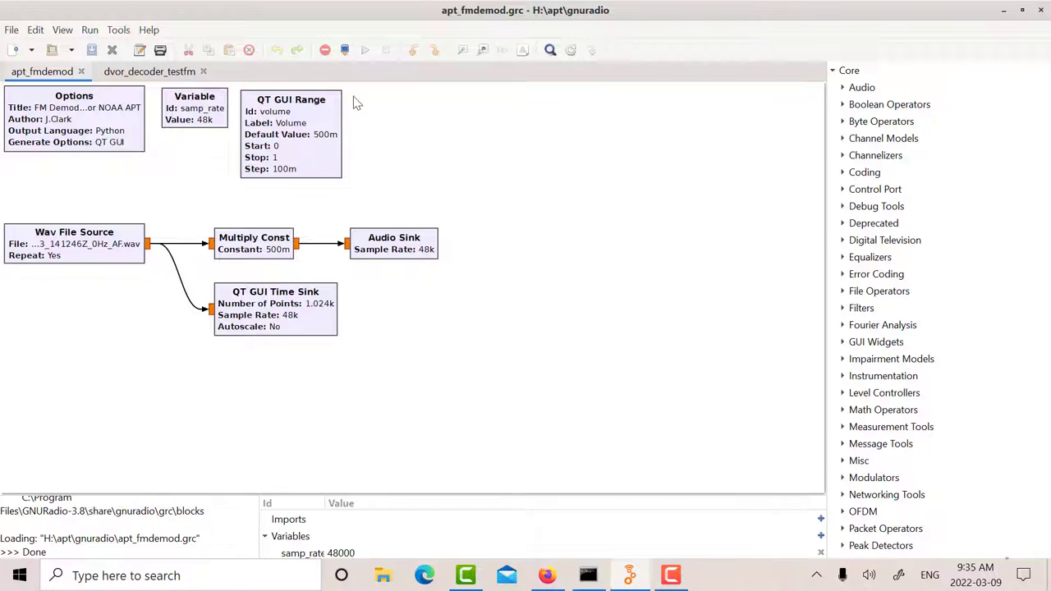
pyautogui.click(344, 50)
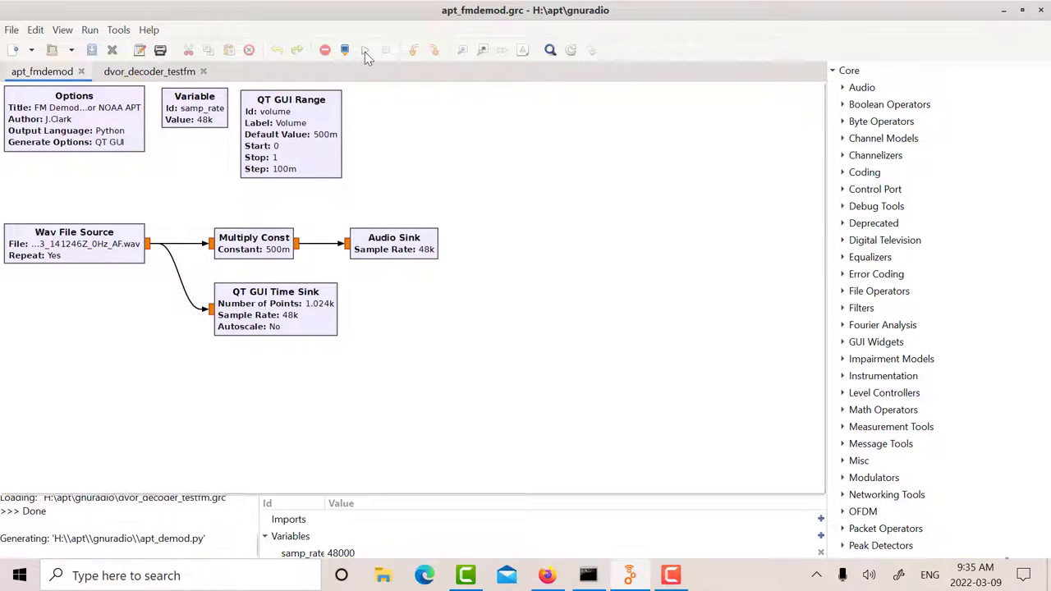
# - Run the FM demodulator with volume at 0.000 and show the time plot's control panel
pyautogui.click(367, 51)
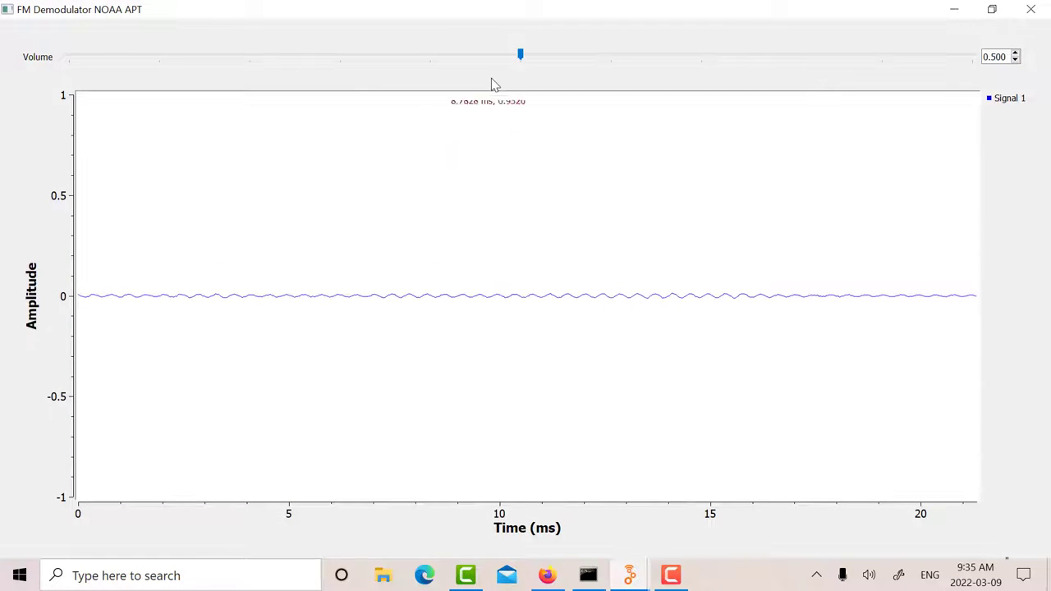
pyautogui.moveTo(519, 59); pyautogui.dragTo(121, 76)
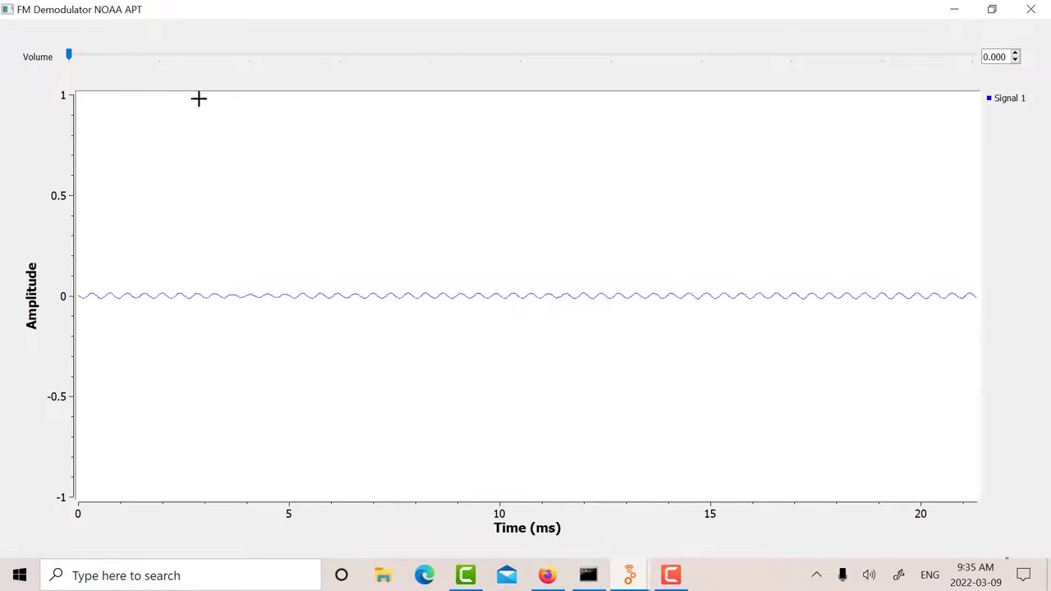
pyautogui.rightClick(524, 335)
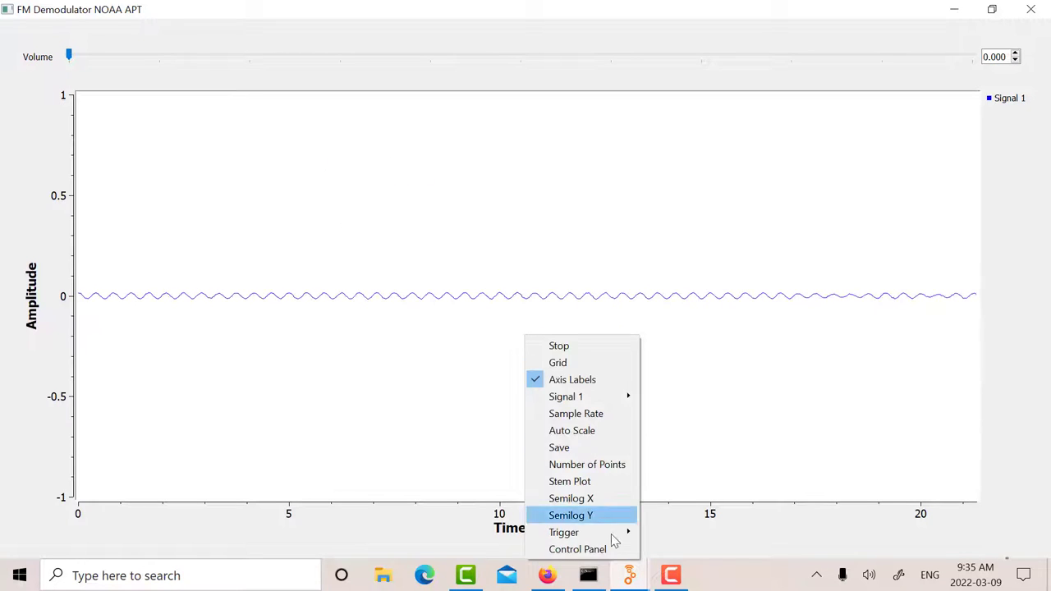
pyautogui.click(607, 556)
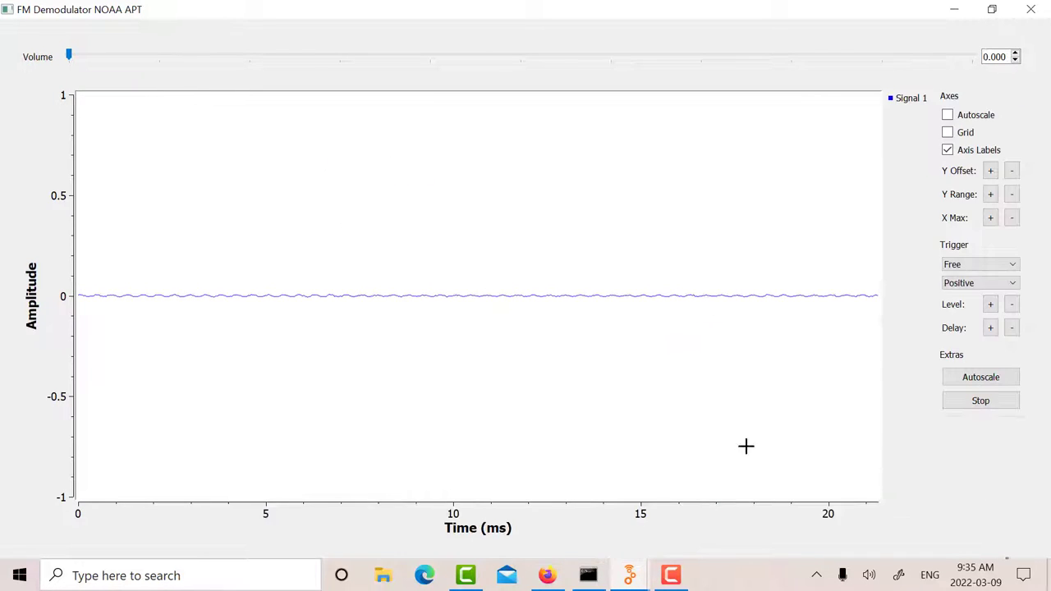
# - Extend the plotted time span to about 600 ms and zoom amplitude to ±0.04
pyautogui.click(990, 218)
pyautogui.click(991, 218)
pyautogui.click(990, 219)
pyautogui.click(990, 219)
pyautogui.click(990, 218)
pyautogui.click(990, 218)
pyautogui.click(991, 219)
pyautogui.click(990, 218)
pyautogui.click(991, 219)
pyautogui.click(990, 219)
pyautogui.click(991, 218)
pyautogui.click(990, 219)
pyautogui.click(990, 218)
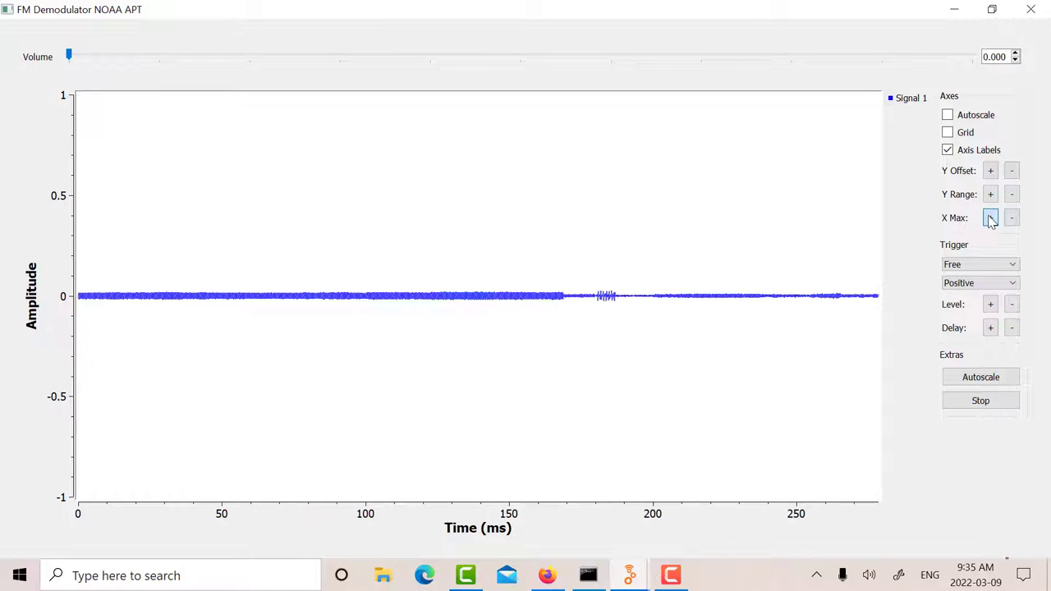
pyautogui.click(990, 219)
pyautogui.click(990, 219)
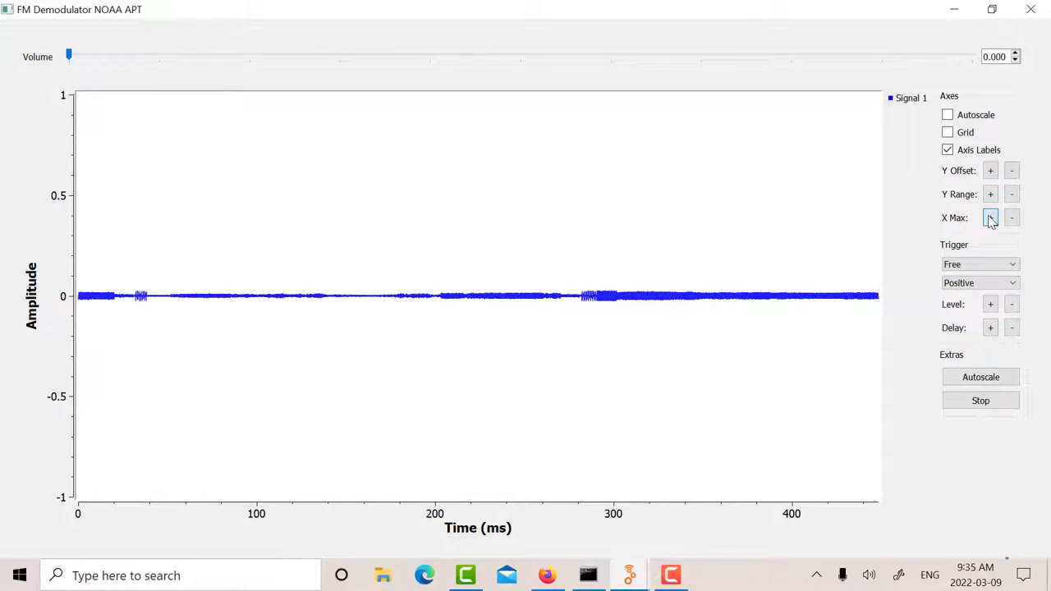
pyautogui.click(990, 218)
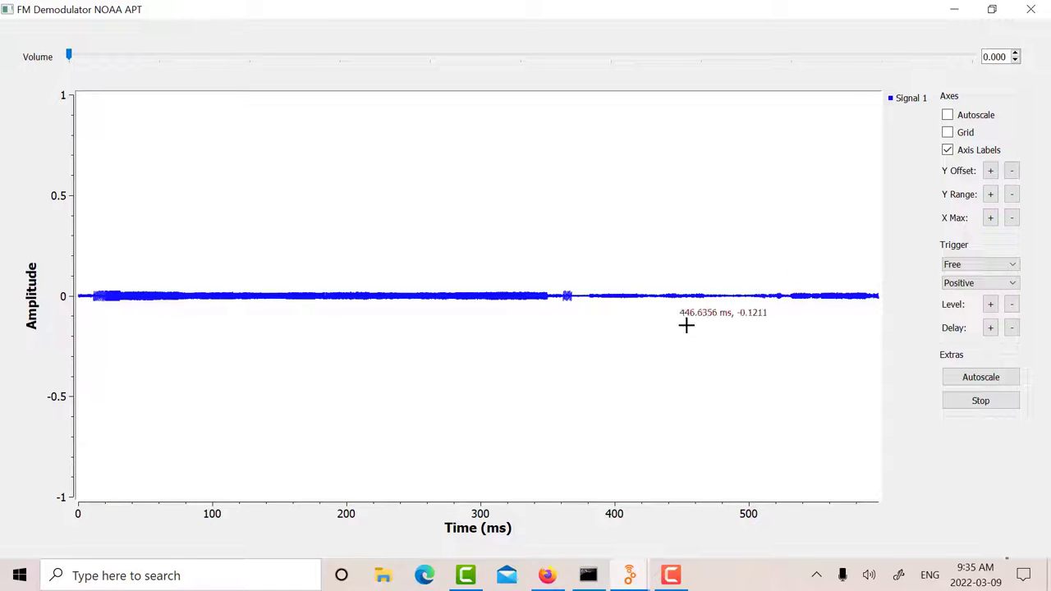
pyautogui.scroll(4, 468, 319)
pyautogui.scroll(-6, 467, 320)
pyautogui.scroll(-10, 468, 320)
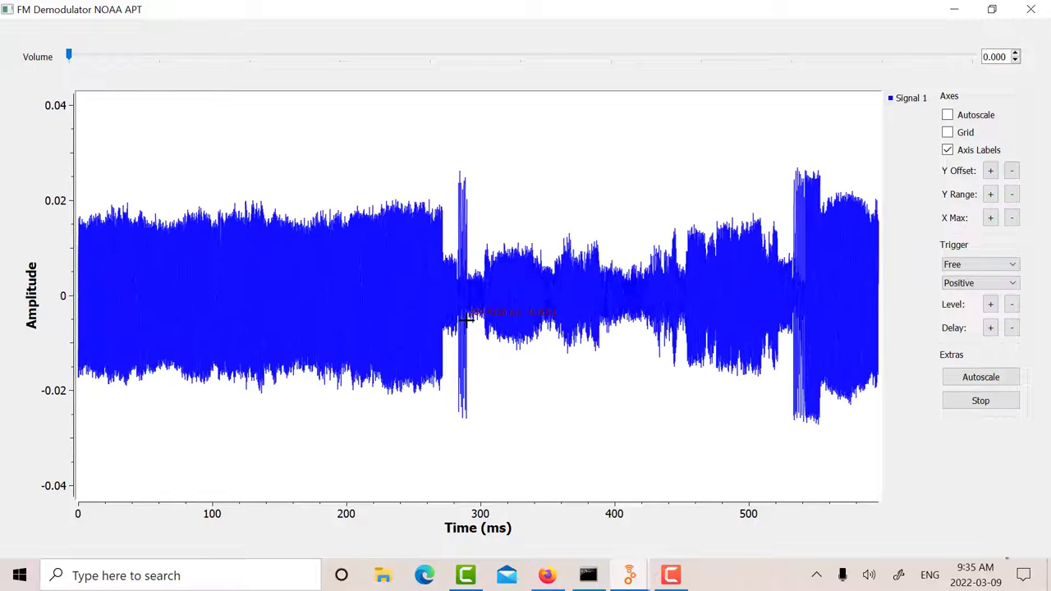
# - Stop the time plot, holding the waveform with bursts near 200 and 460 ms
pyautogui.click(975, 402)
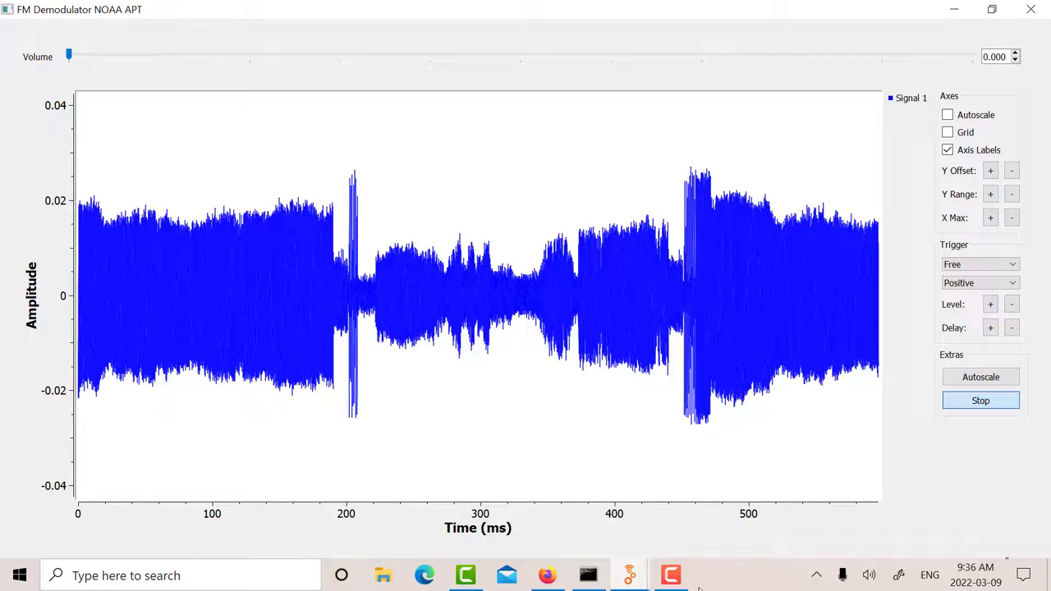
pyautogui.click(671, 575)
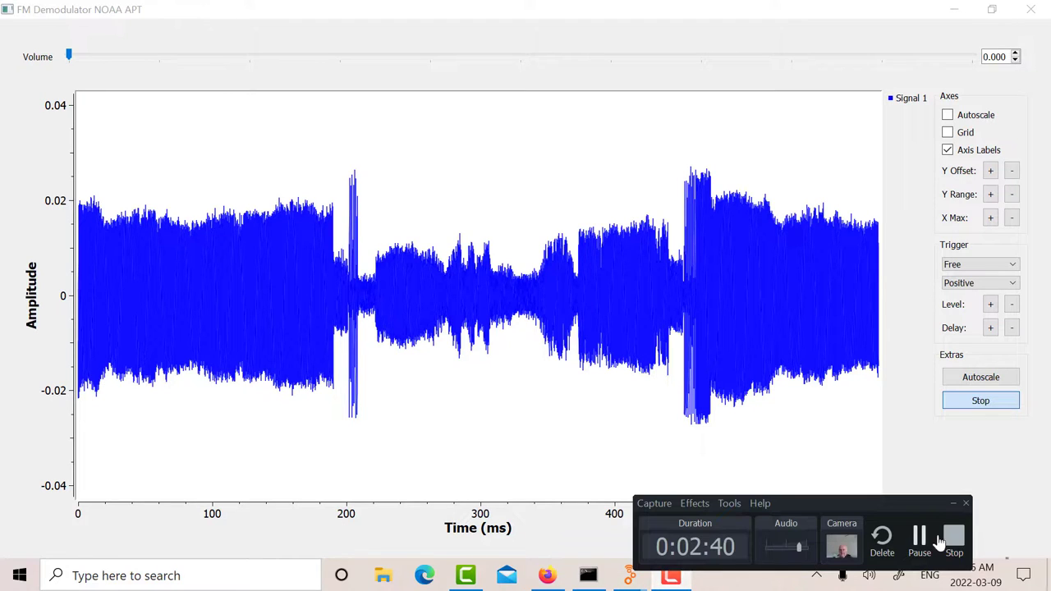